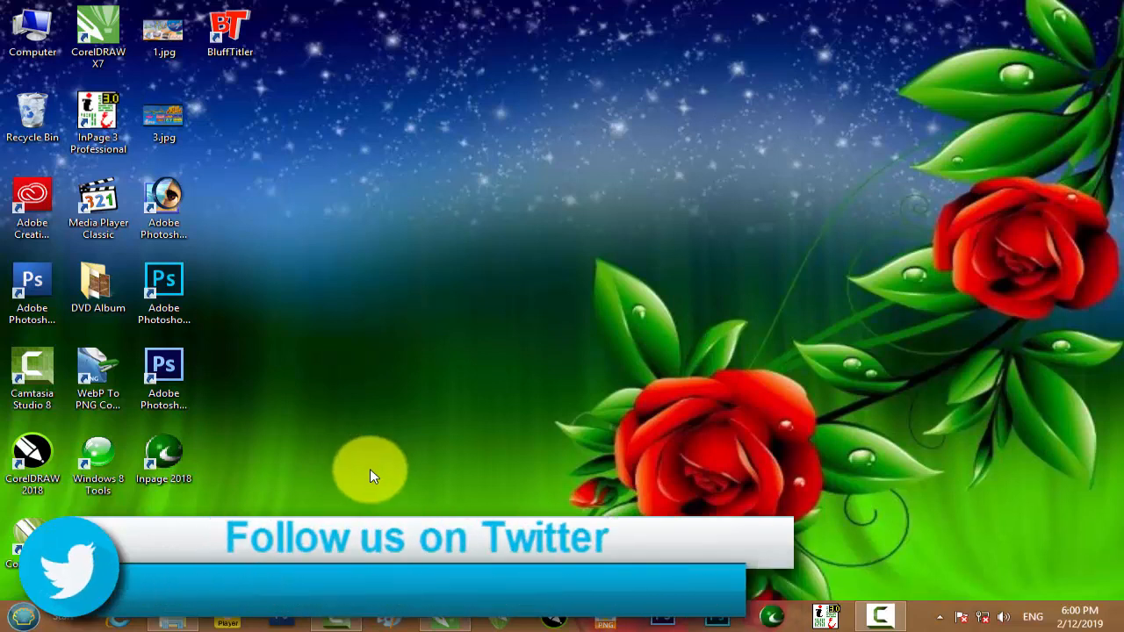
Switch to CorelDRAW and draw a closed wavy B-Spline shape about 26.7 by 4.6 inches across the page
click(444, 614)
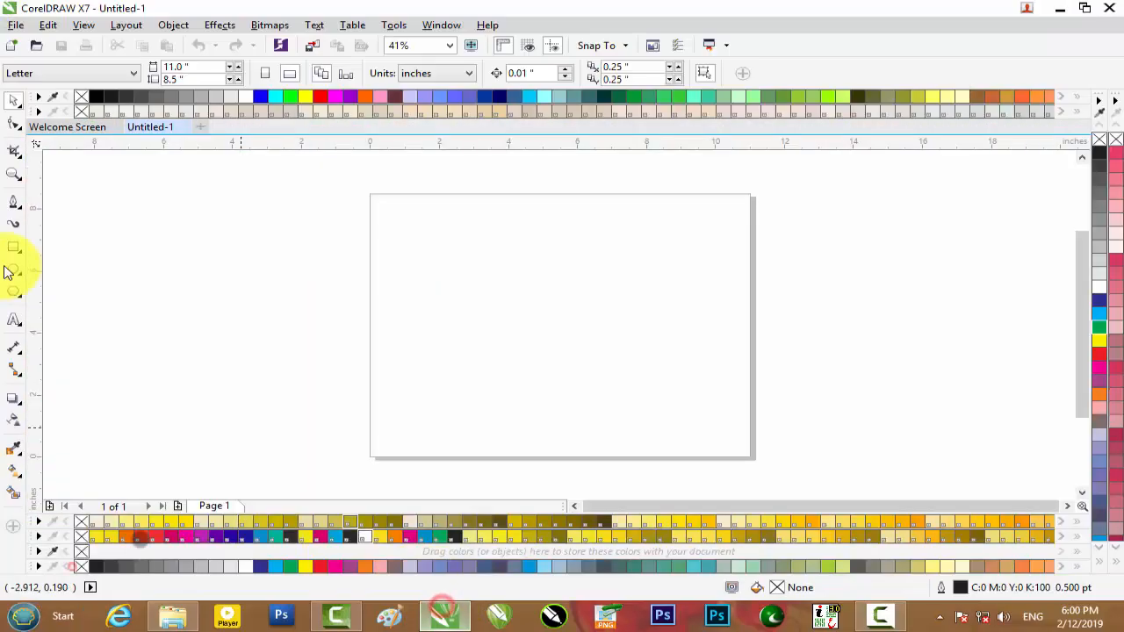
click(20, 211)
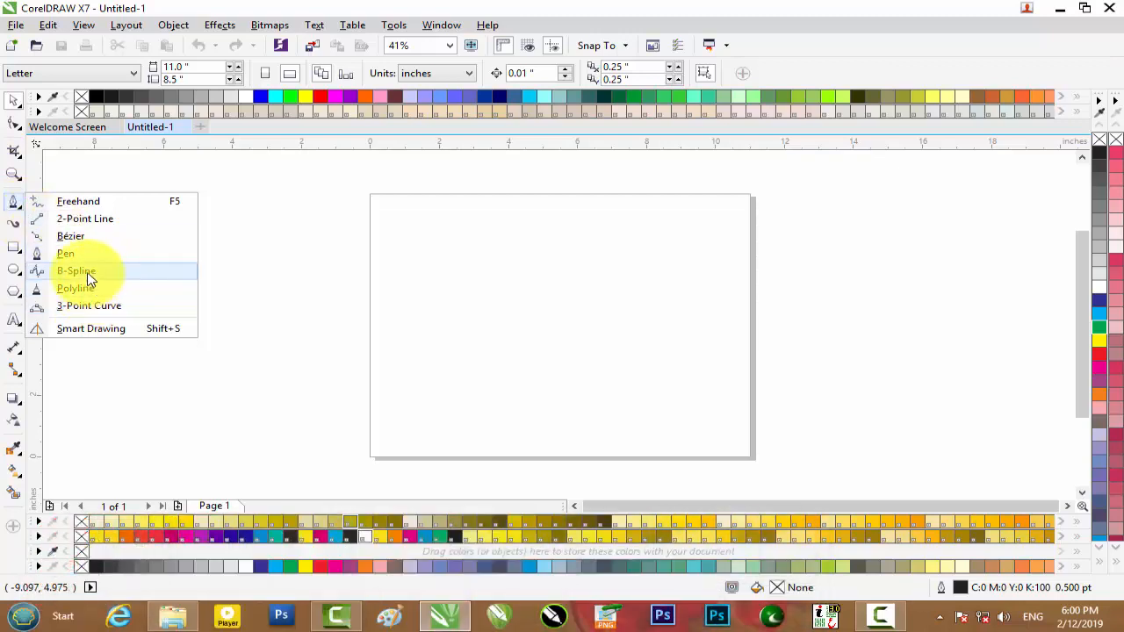
click(88, 277)
click(171, 289)
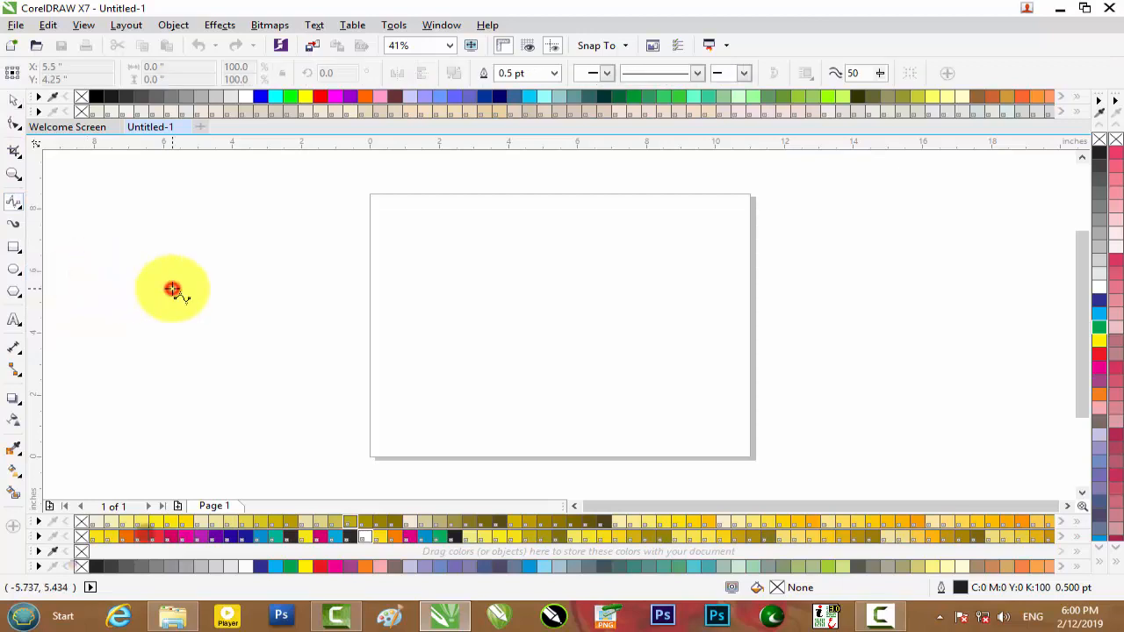
click(444, 302)
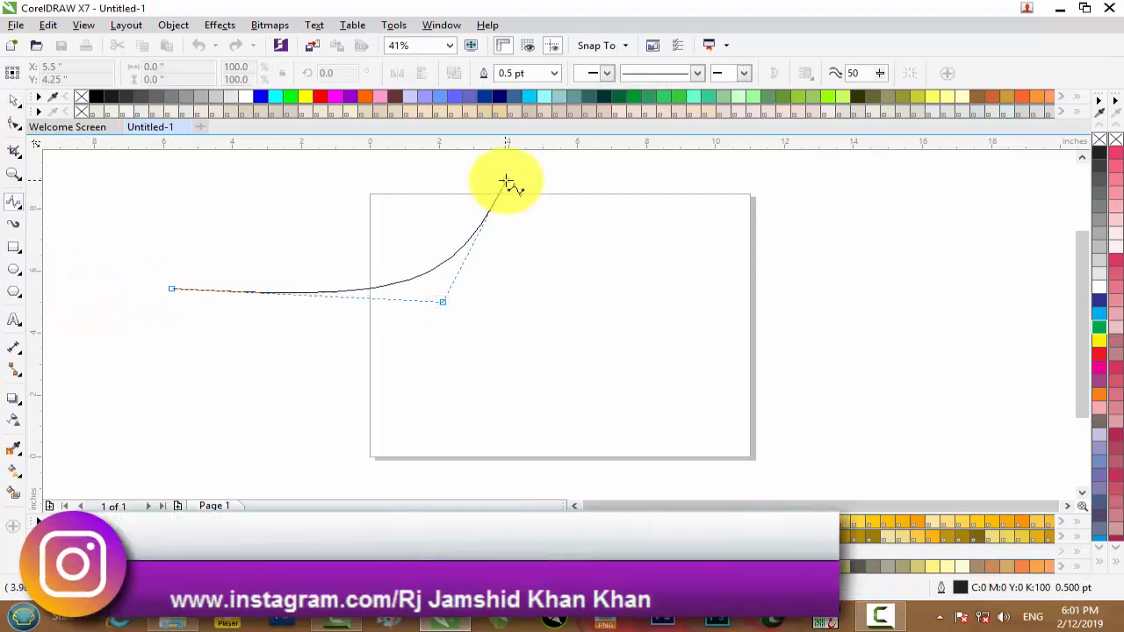
click(506, 182)
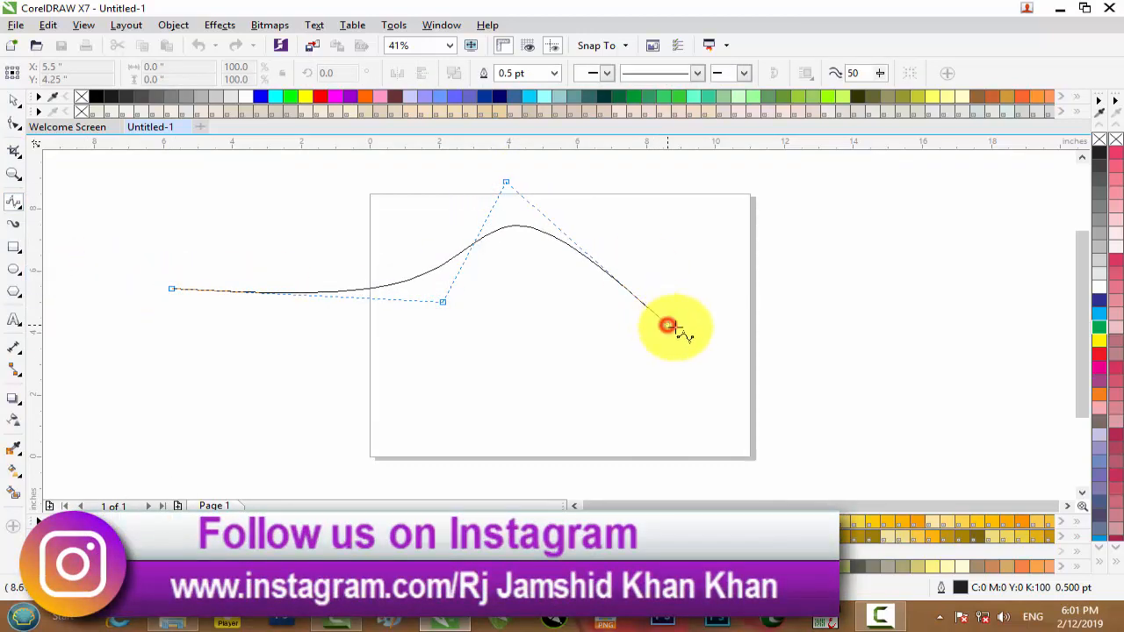
click(858, 194)
click(955, 341)
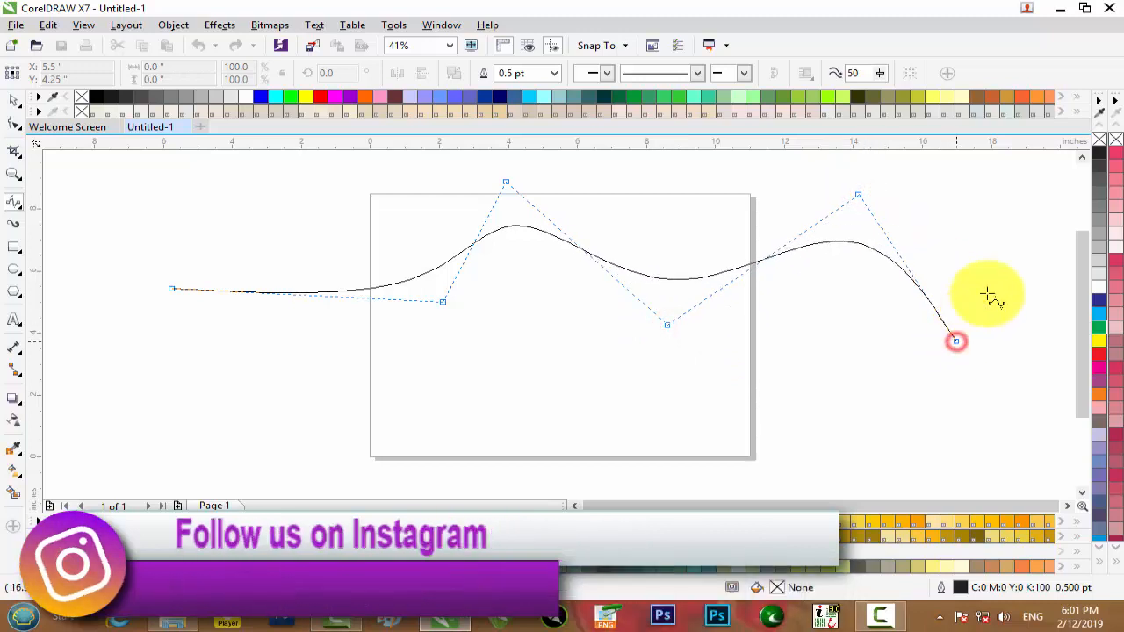
click(1037, 227)
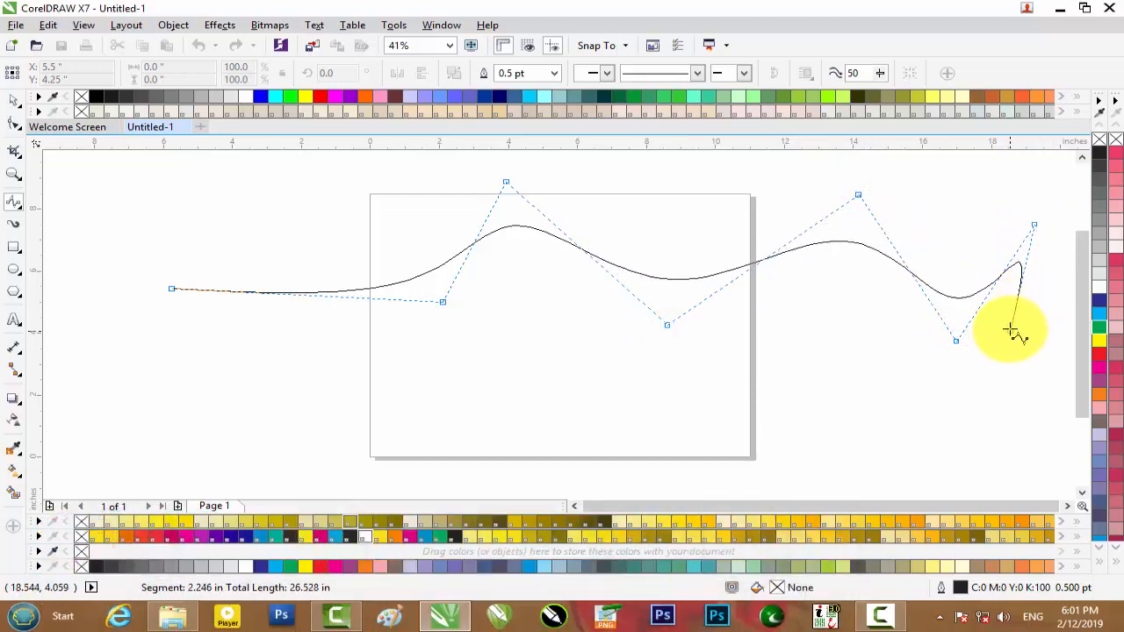
click(1048, 254)
click(889, 414)
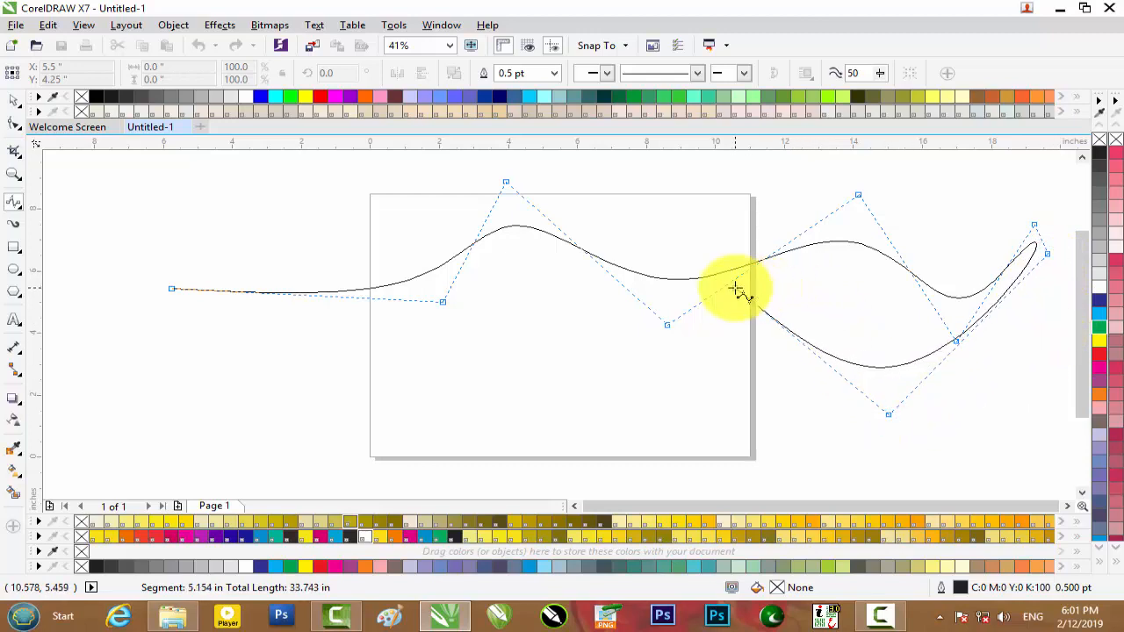
click(735, 288)
click(585, 389)
click(463, 296)
click(220, 402)
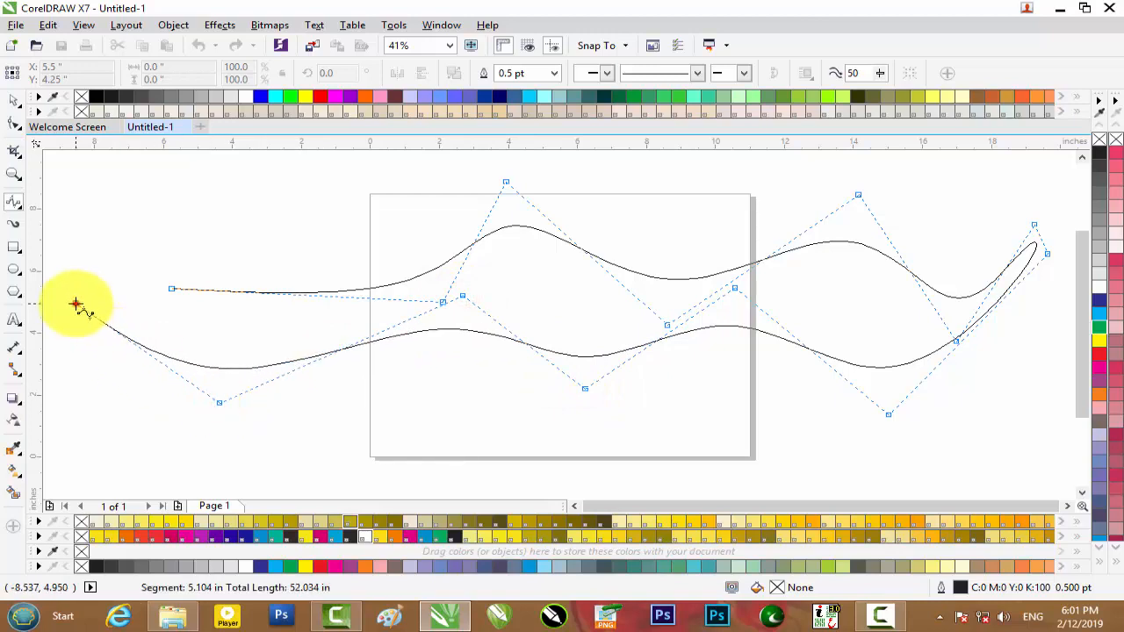
click(76, 304)
double_click(170, 292)
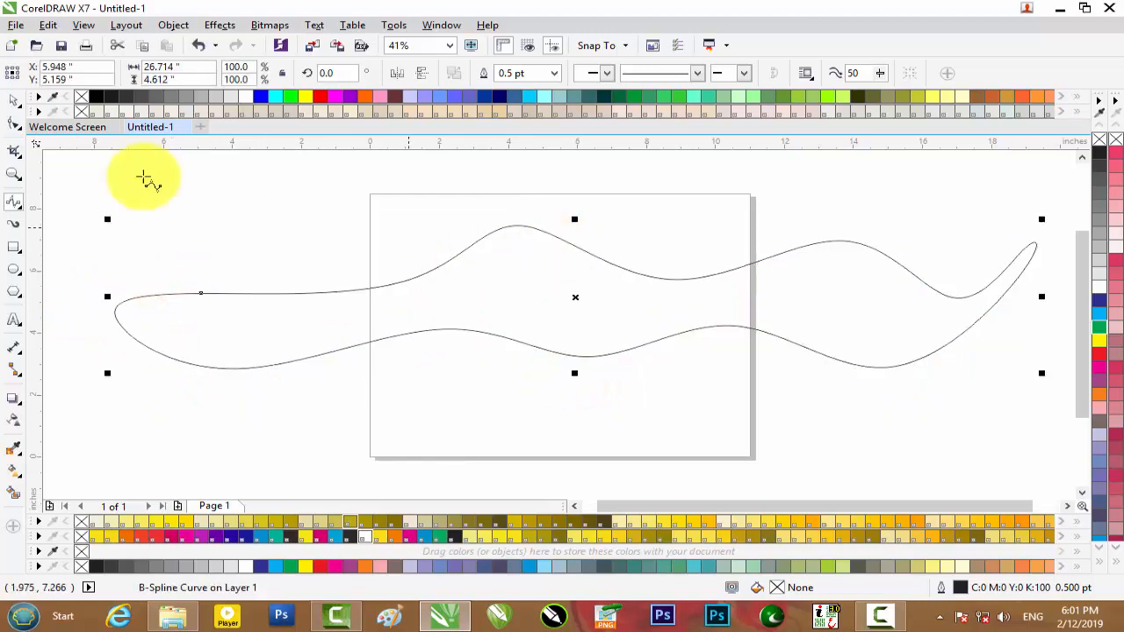
Move the wavy B-Spline shape slightly up and to the left, and fill it with cyan
click(12, 100)
drag(572, 296, 493, 273)
click(1100, 316)
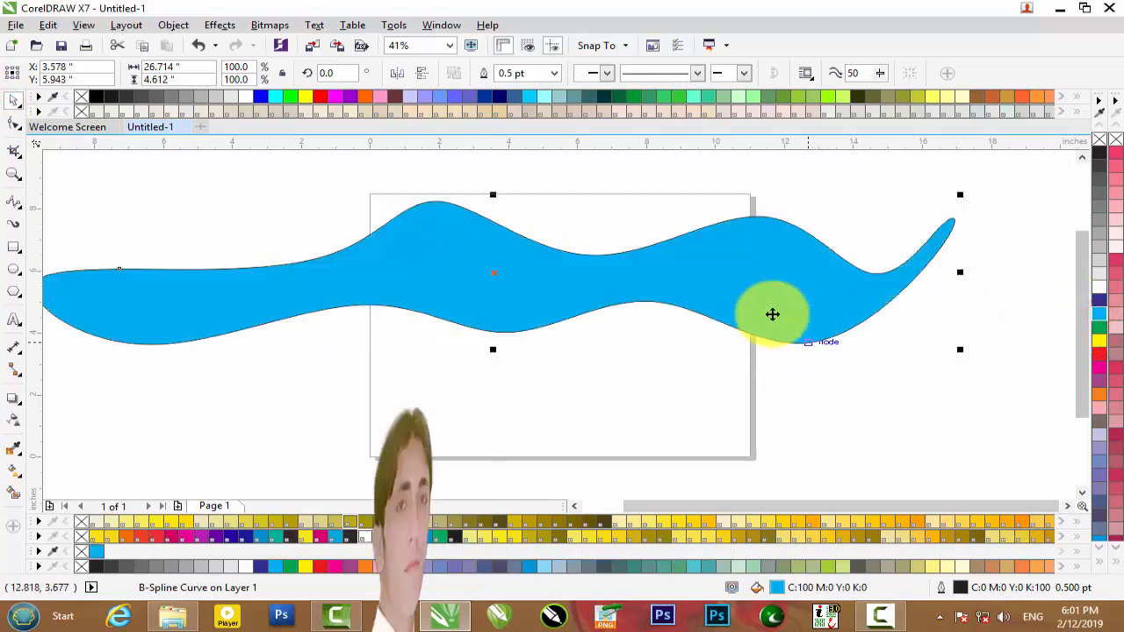
Try a start arrowhead on the shape's outline and reset it to no arrowhead
click(604, 74)
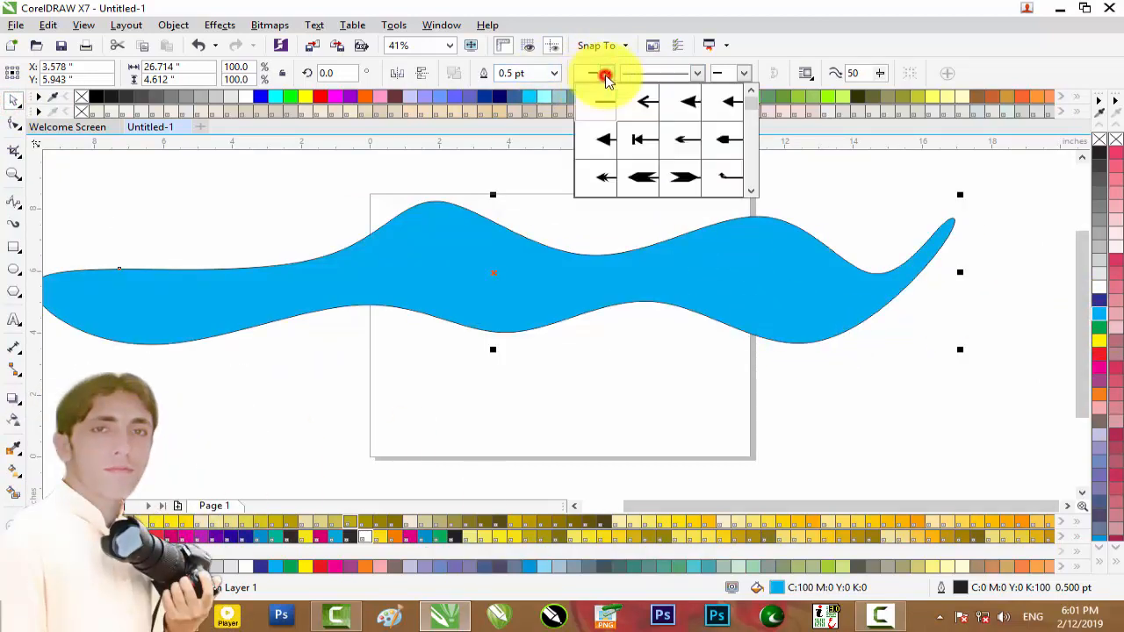
click(636, 143)
scroll(501, 225, down, 2)
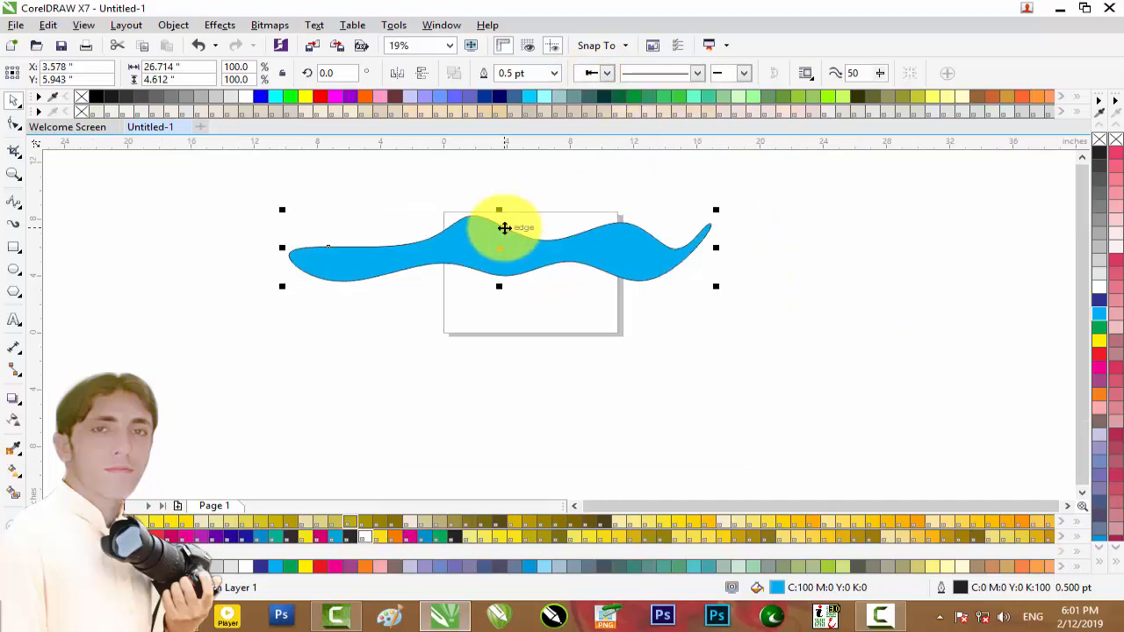
scroll(501, 226, up, 2)
click(610, 78)
click(594, 101)
Give the shape's outline a widely spaced dotted line style and set its width to 3.0 pt
click(694, 79)
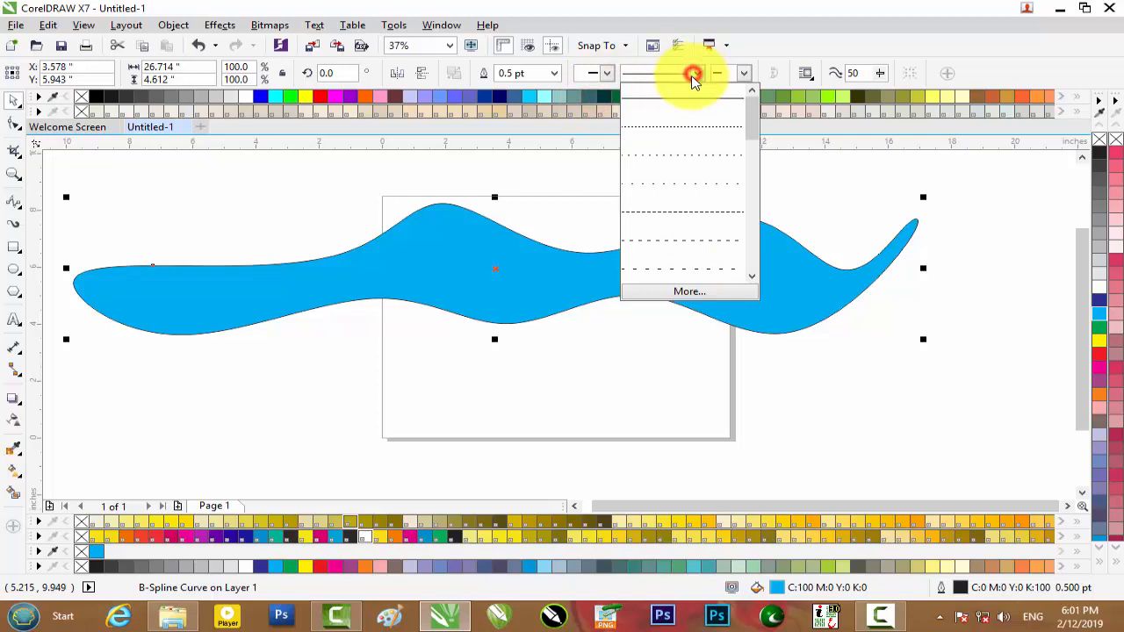
click(679, 180)
scroll(680, 246, up, 5)
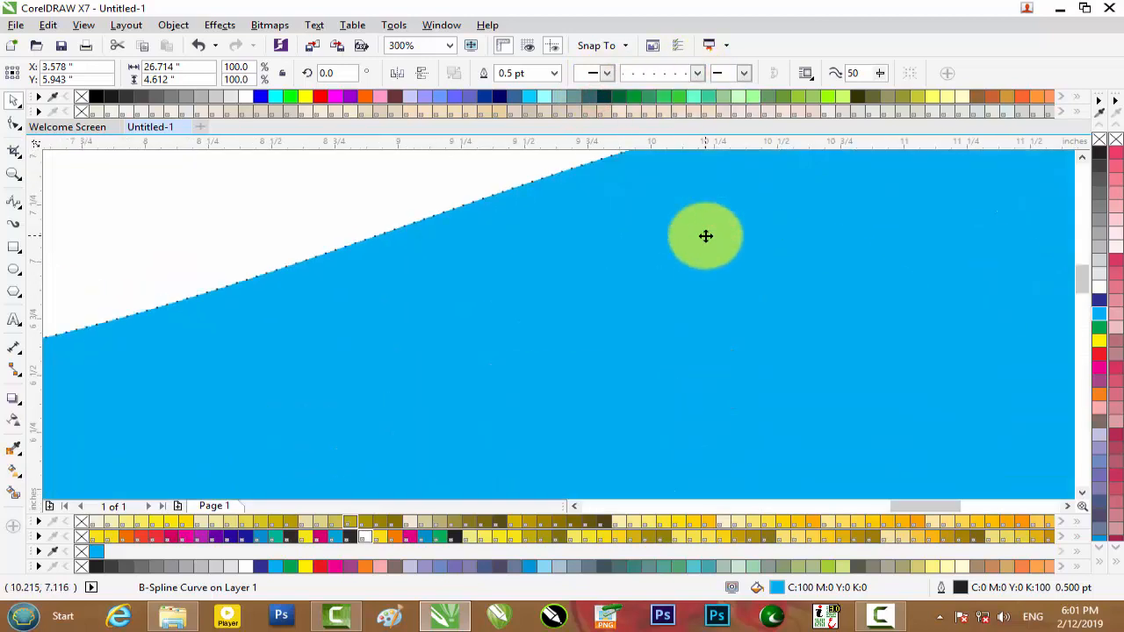
scroll(498, 179, down, 1)
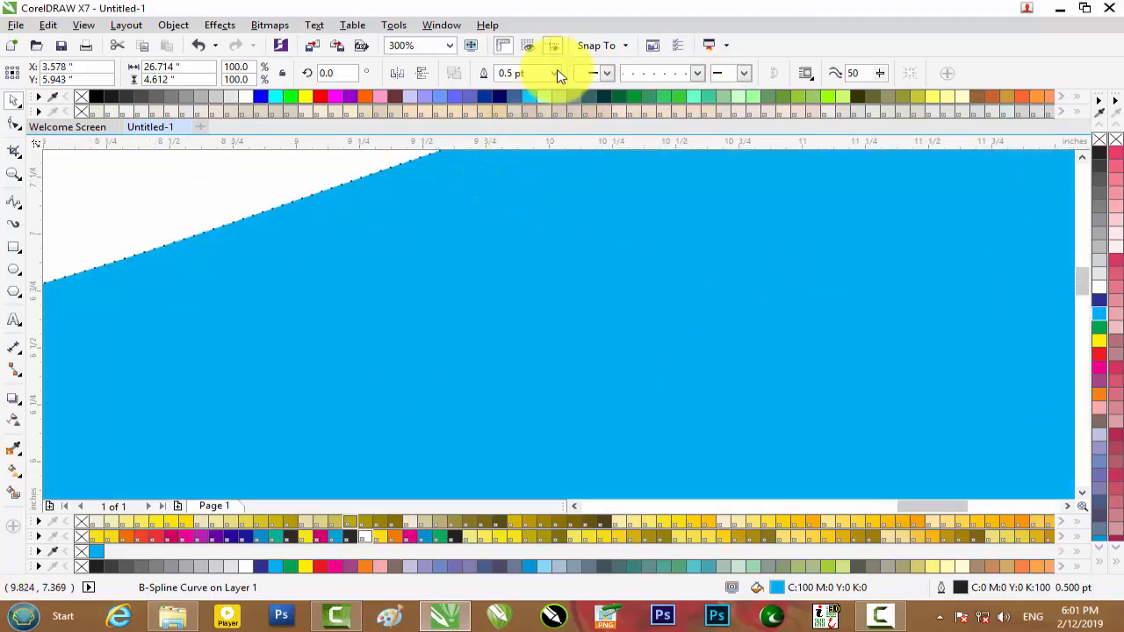
click(554, 73)
click(540, 172)
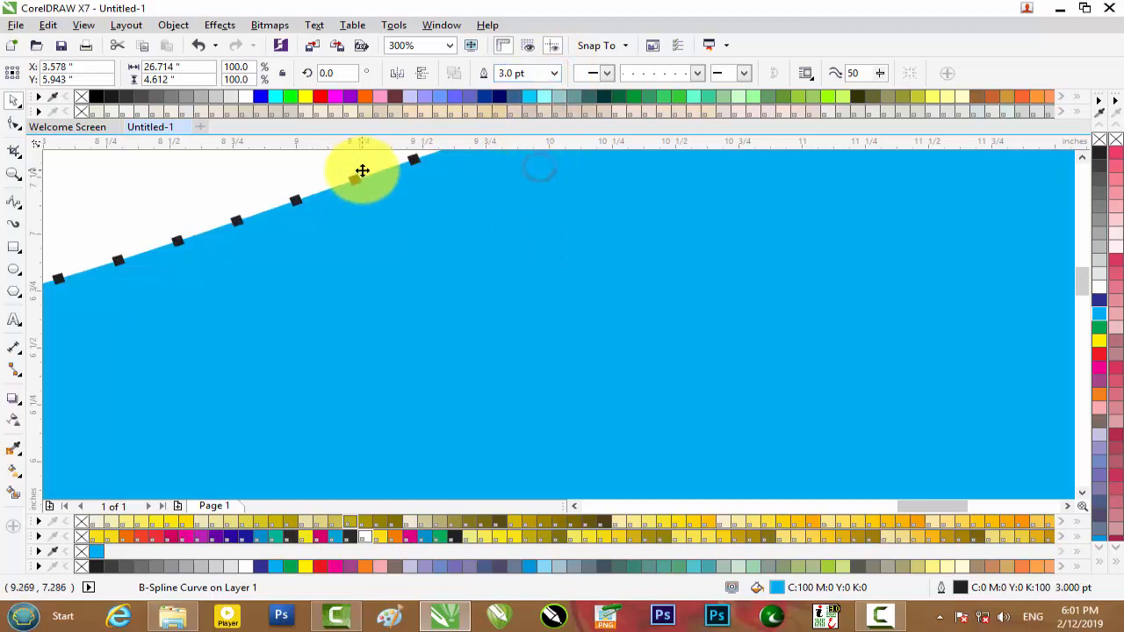
scroll(364, 170, up, 1)
Try a closely spaced and a widely spaced dashed line style on the shape's outline
click(696, 73)
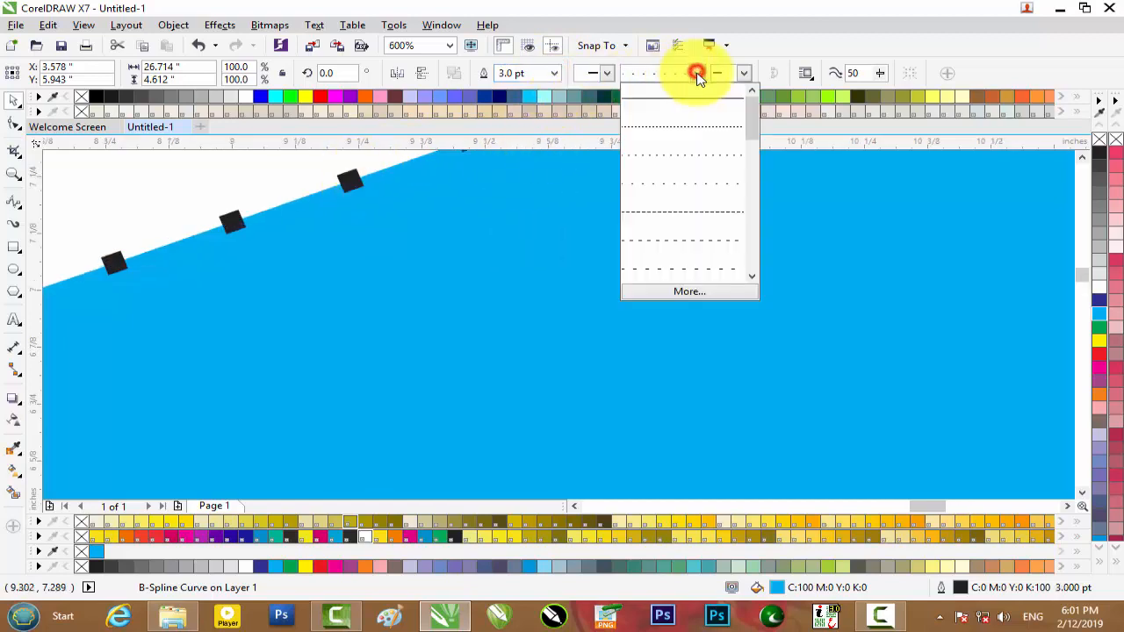
click(673, 211)
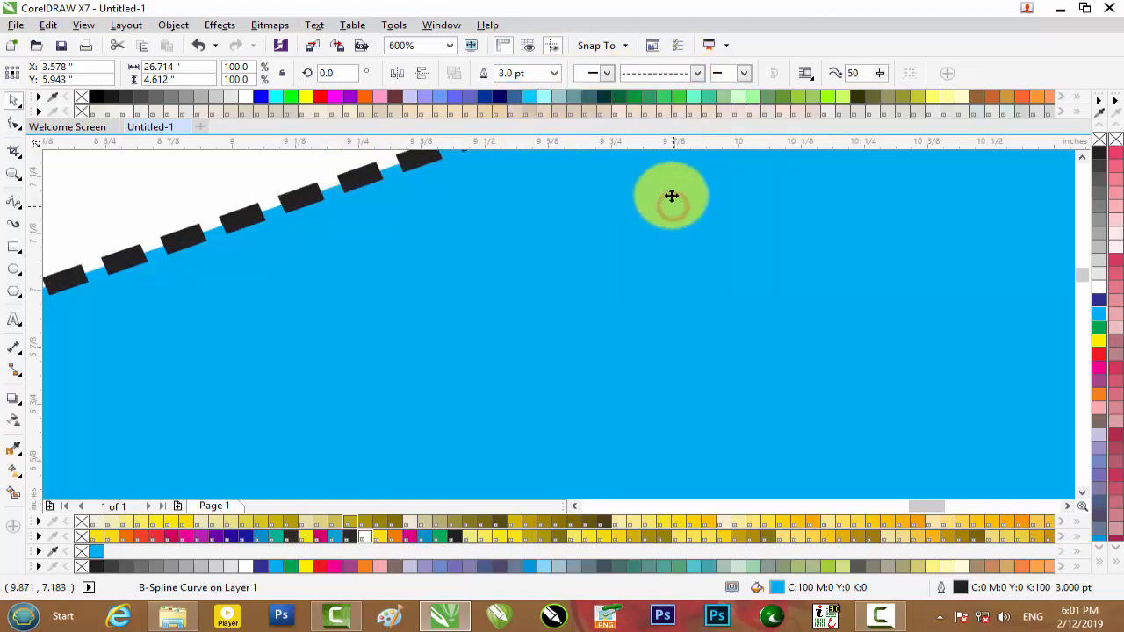
click(699, 72)
click(688, 269)
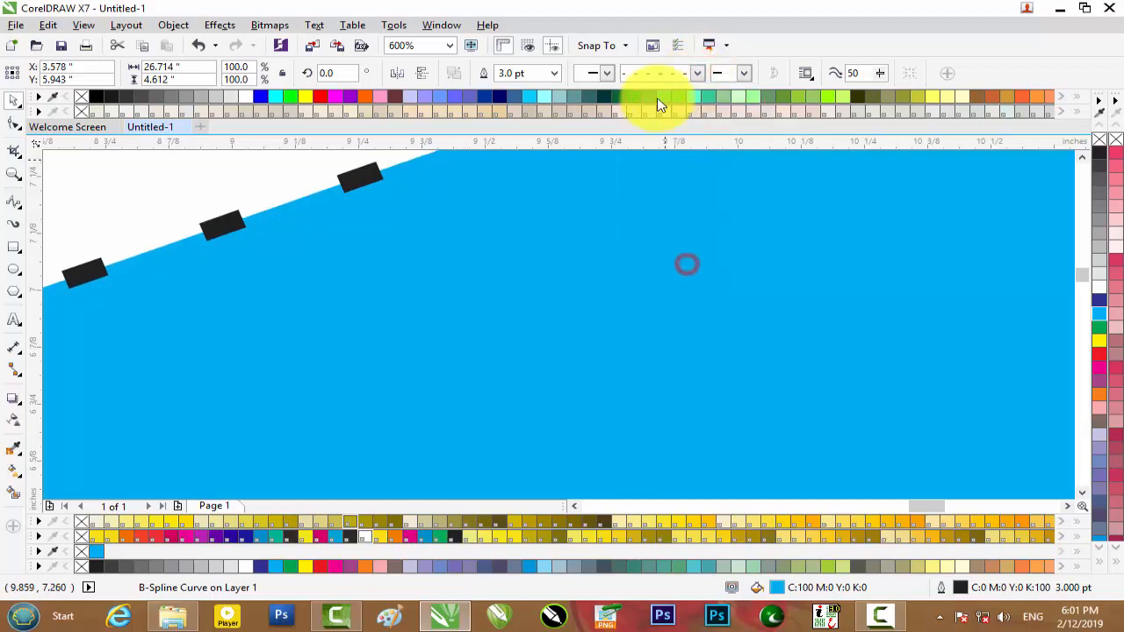
Apply a dash-dot line style from the end of the style list to the shape's outline
click(698, 73)
drag(746, 124, 751, 272)
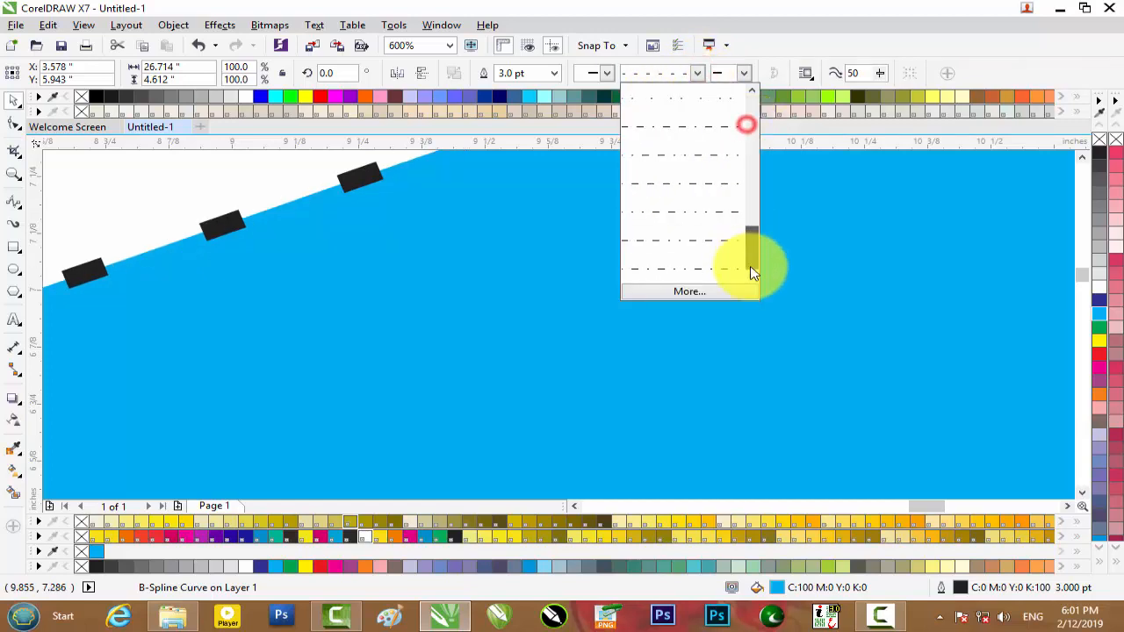
click(708, 264)
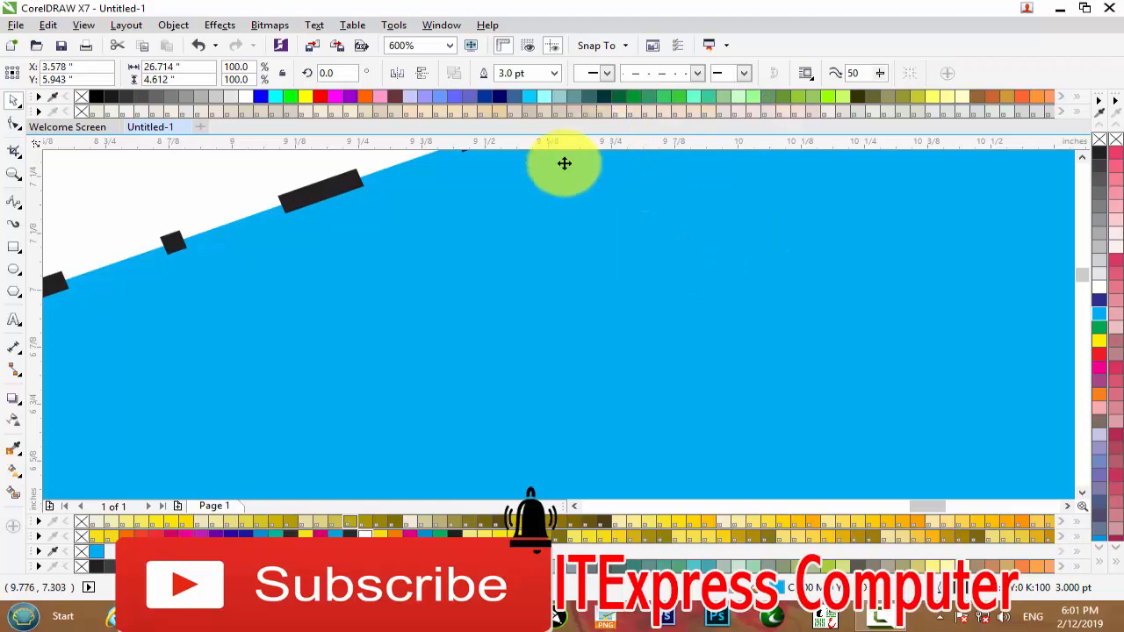
Move the cyan wavy shape to the right and delete it from the drawing
scroll(487, 255, down, 5)
scroll(489, 259, down, 4)
drag(439, 259, 527, 251)
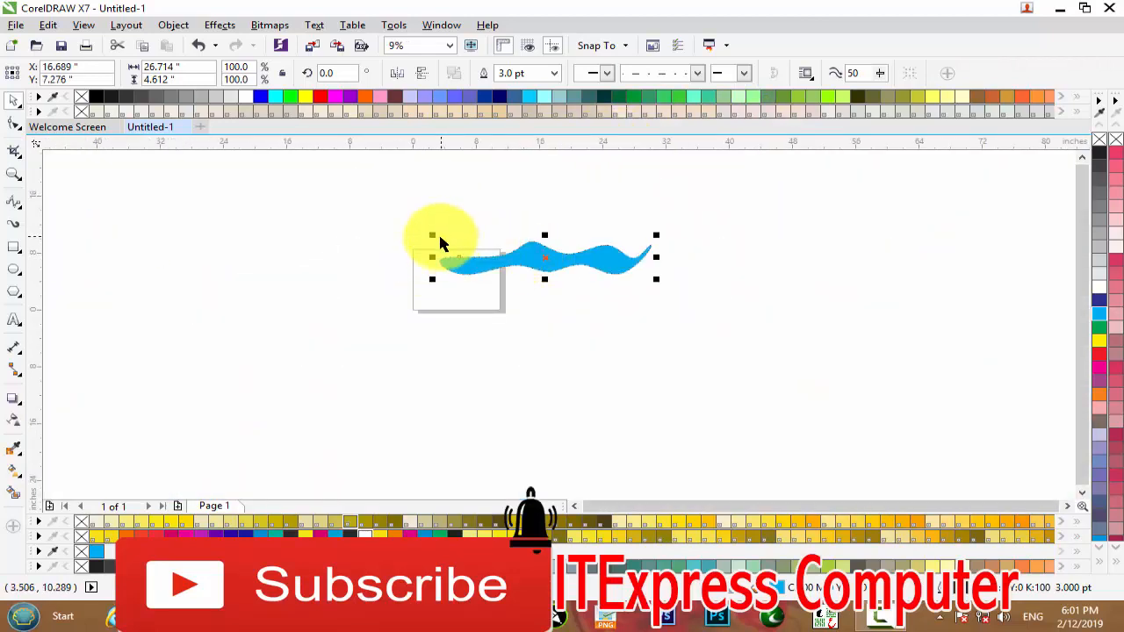
key(Delete)
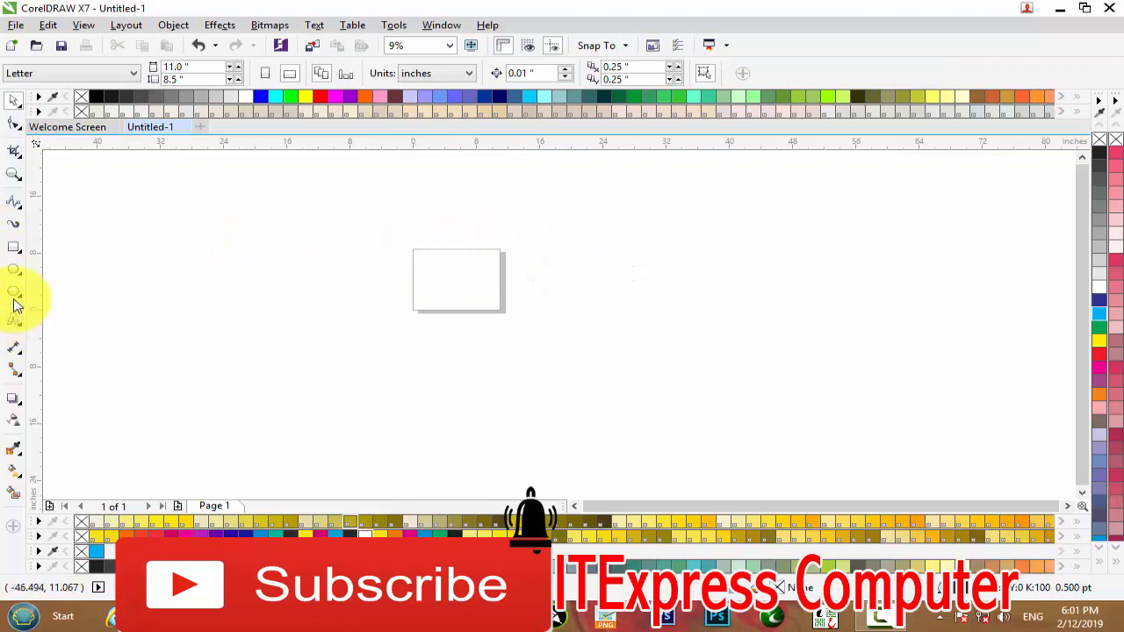
Draw a closed zigzag shape of straight segments with the Polyline tool, about 58.4 by 15.9 inches
click(21, 215)
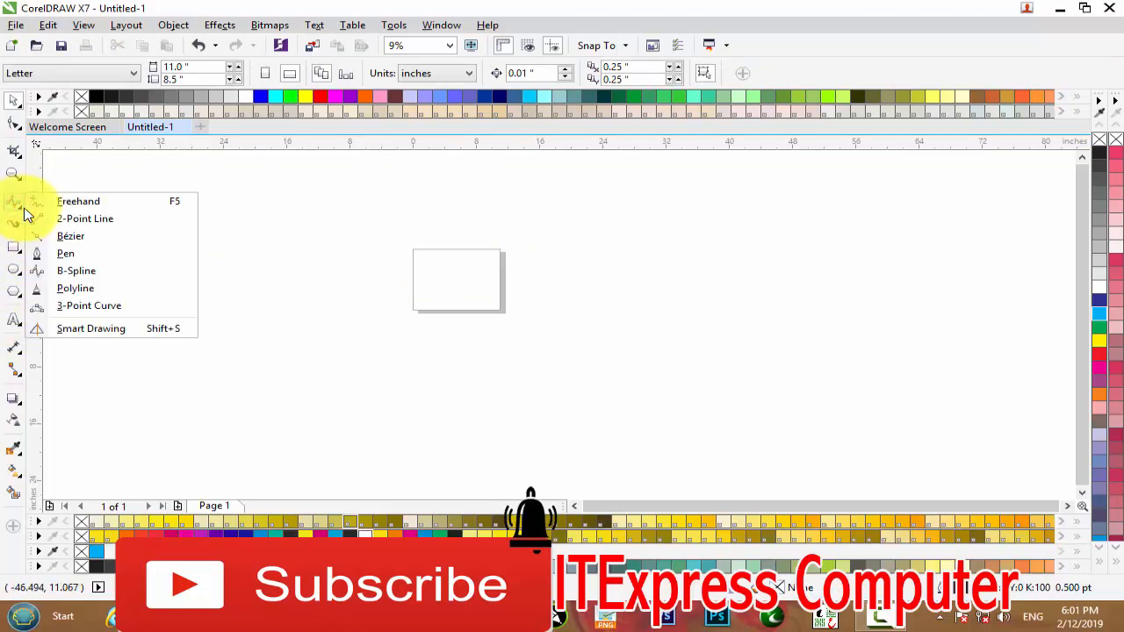
click(96, 295)
click(280, 294)
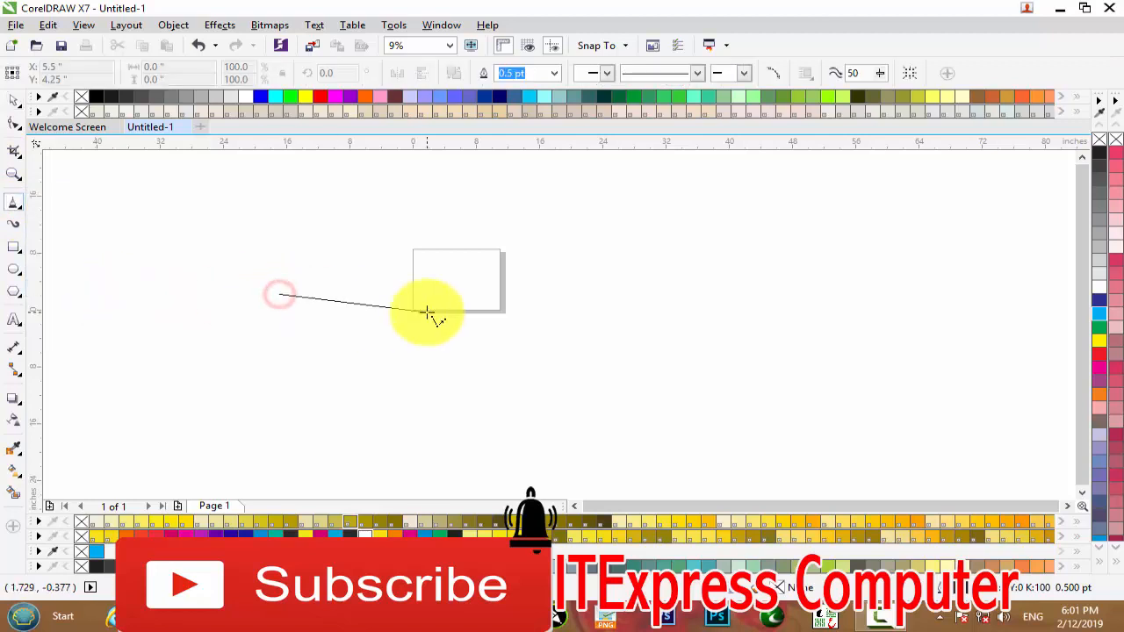
click(413, 260)
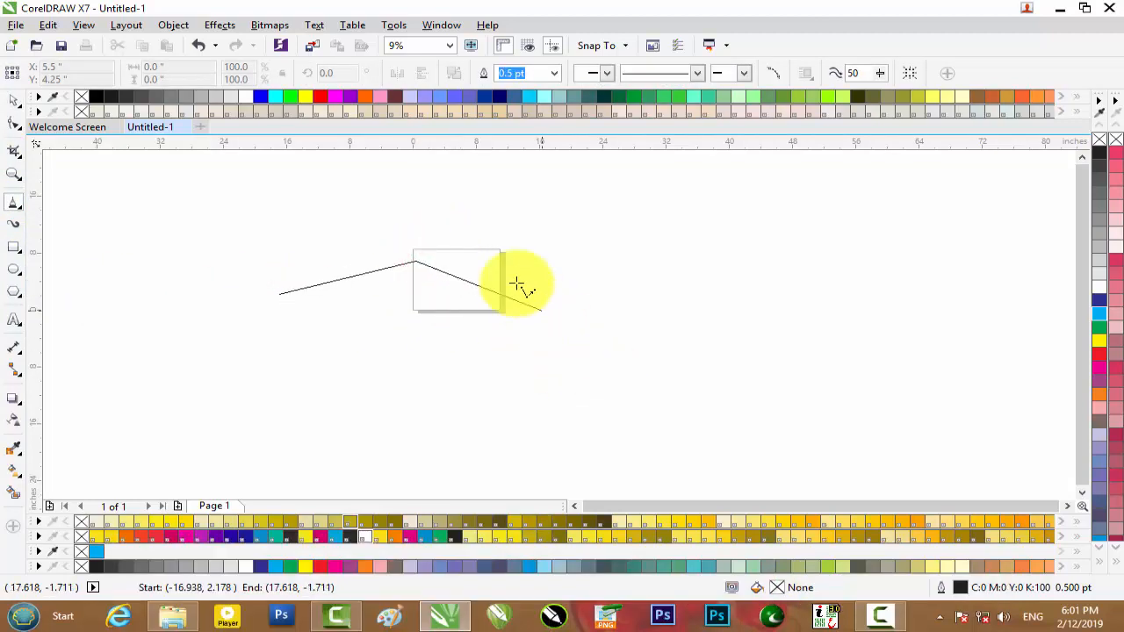
click(469, 278)
click(595, 228)
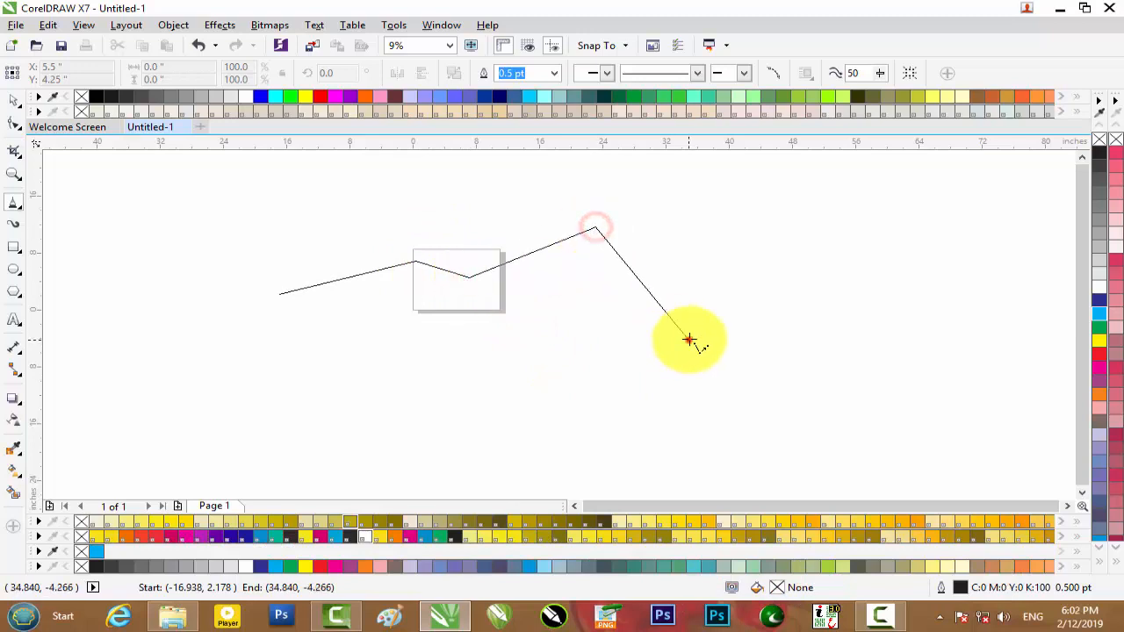
click(689, 338)
click(740, 251)
click(507, 292)
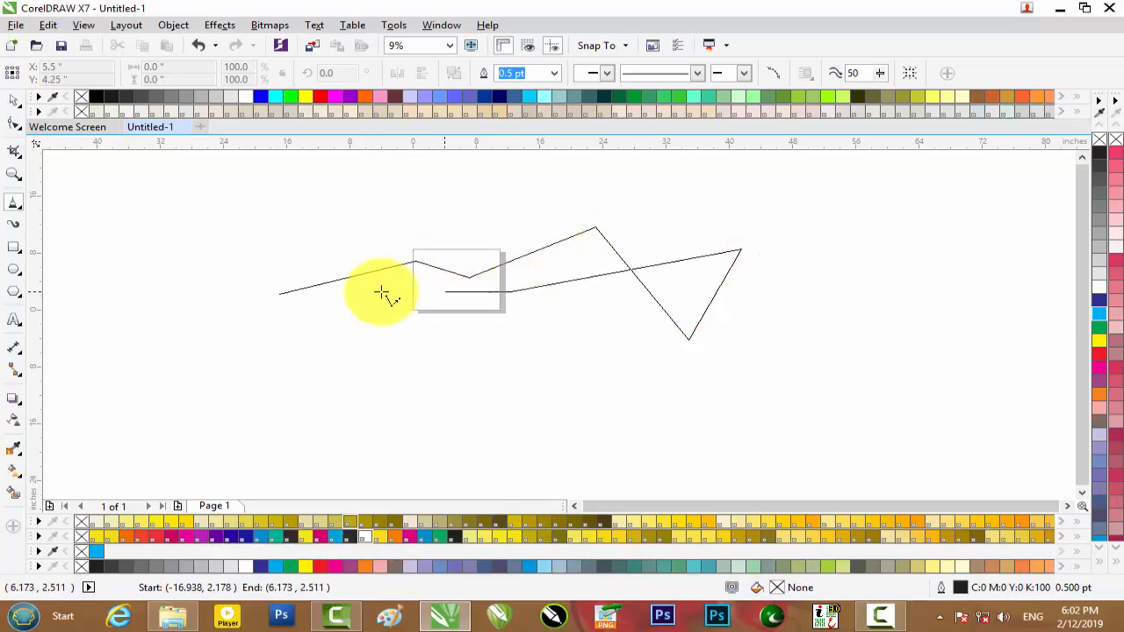
click(279, 295)
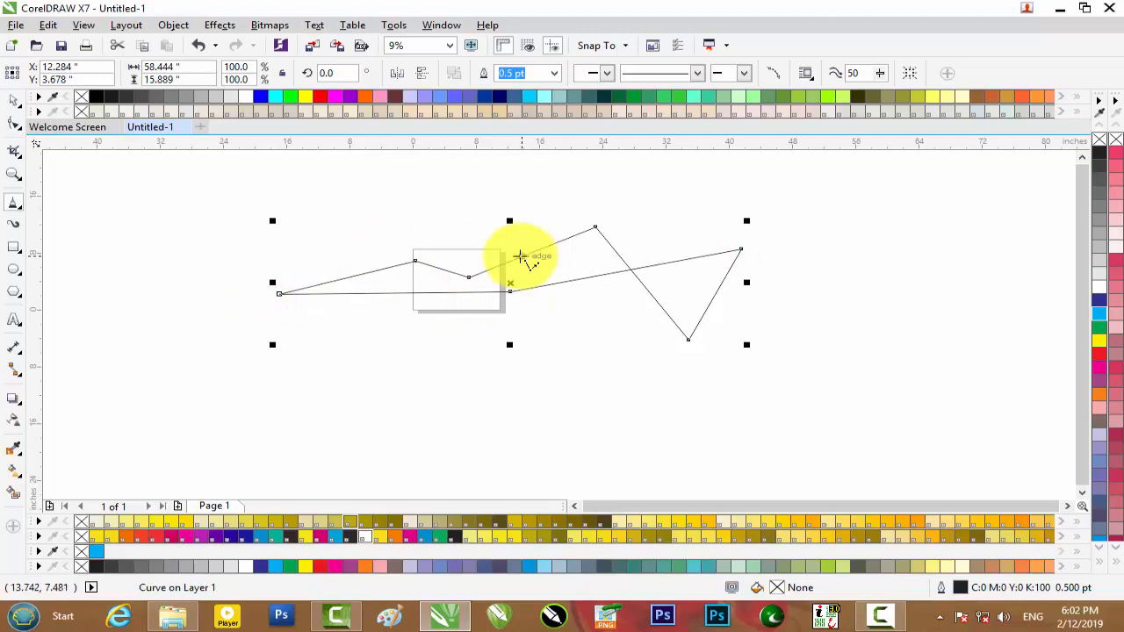
Draw a second, open Polyline over the zigzag mixing freehand curves and straight segments, about 109.8 by 49.7 inches
click(18, 207)
click(18, 207)
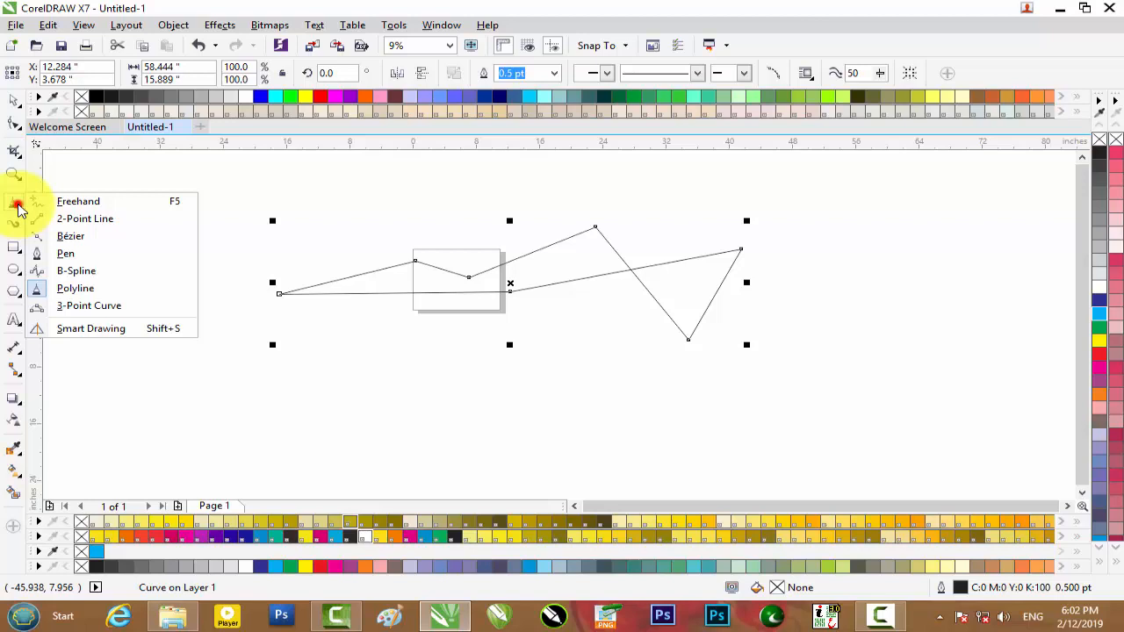
click(20, 208)
click(441, 219)
drag(532, 331, 602, 394)
mouse_move(569, 280)
mouse_down()
mouse_move(613, 195)
mouse_move(669, 173)
mouse_up()
click(665, 232)
click(408, 310)
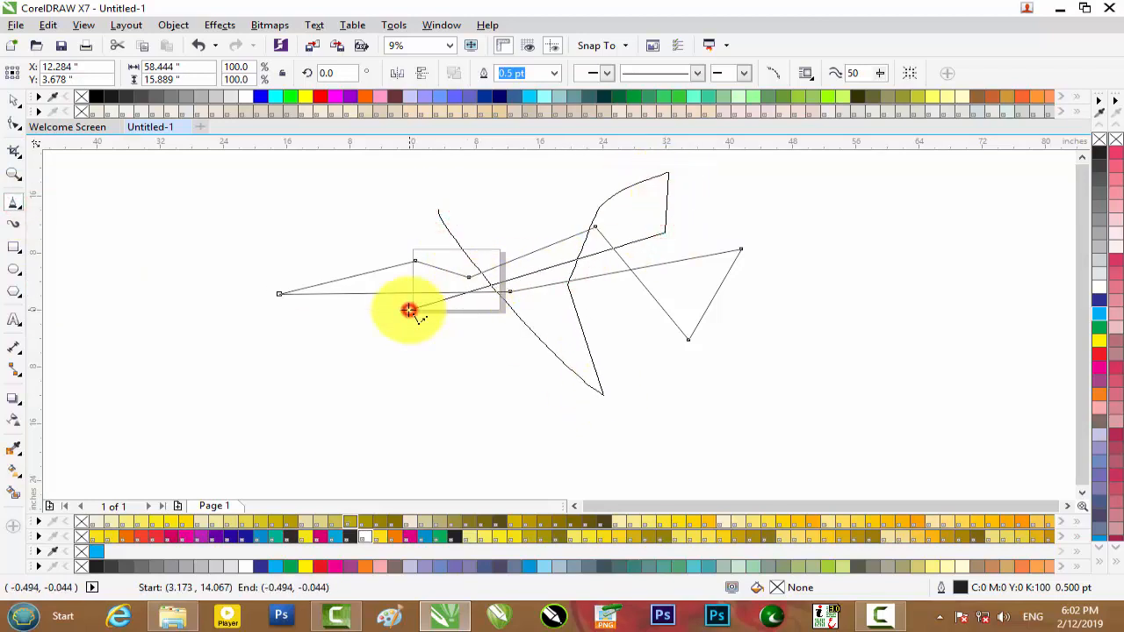
click(12, 108)
click(396, 297)
double_click(395, 297)
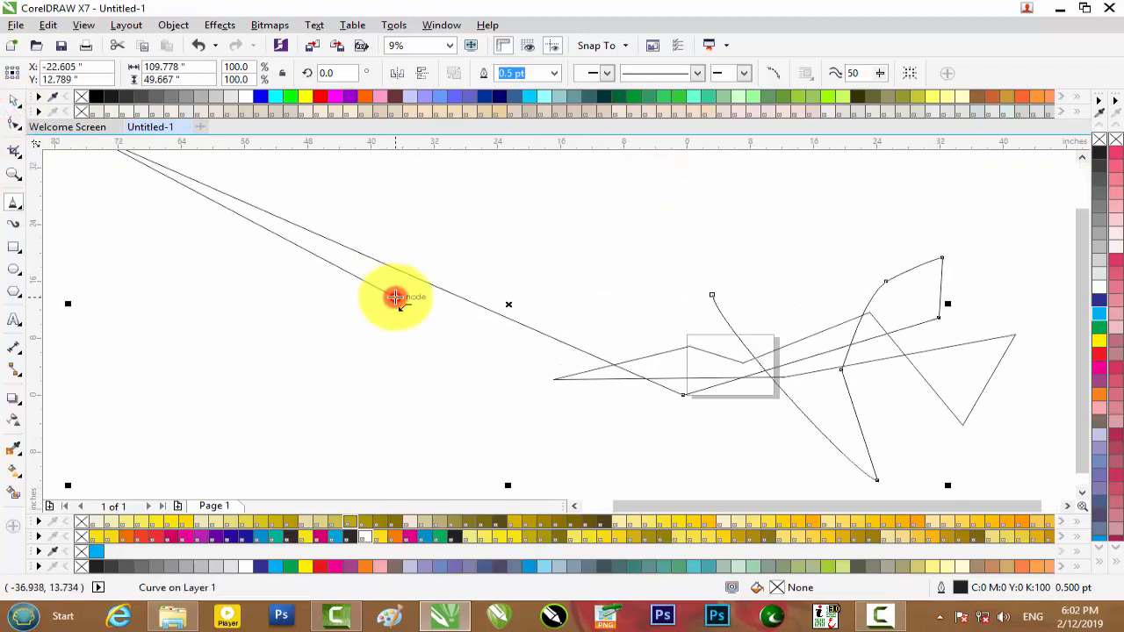
scroll(376, 284, down, 2)
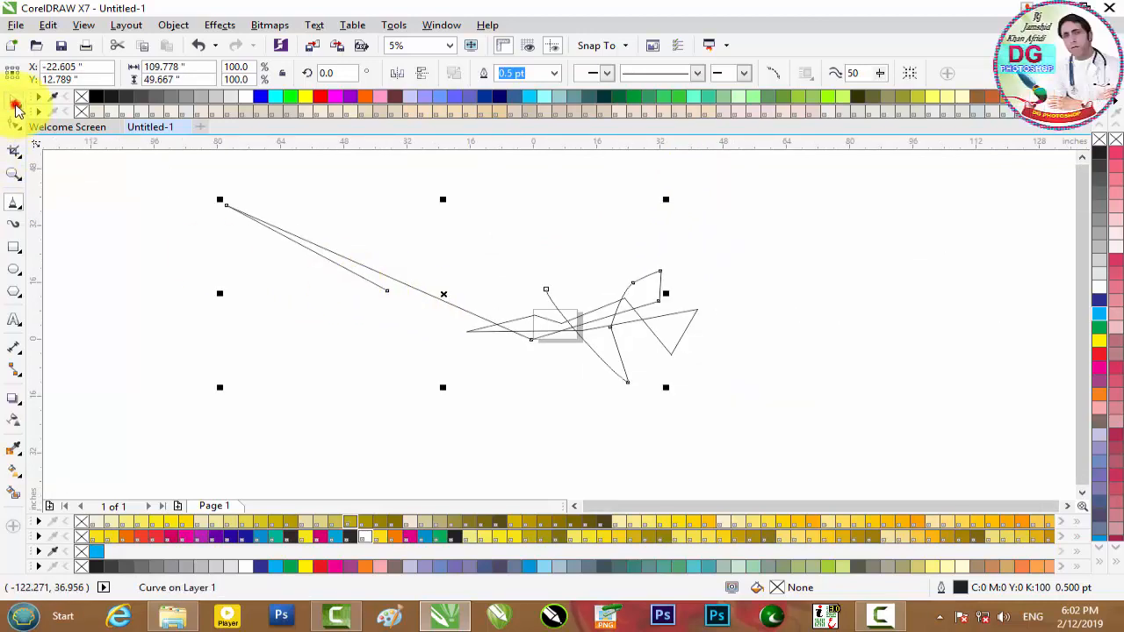
Select both polyline objects with the Pick tool and delete them
click(14, 103)
click(580, 372)
drag(389, 232, 928, 472)
key(Delete)
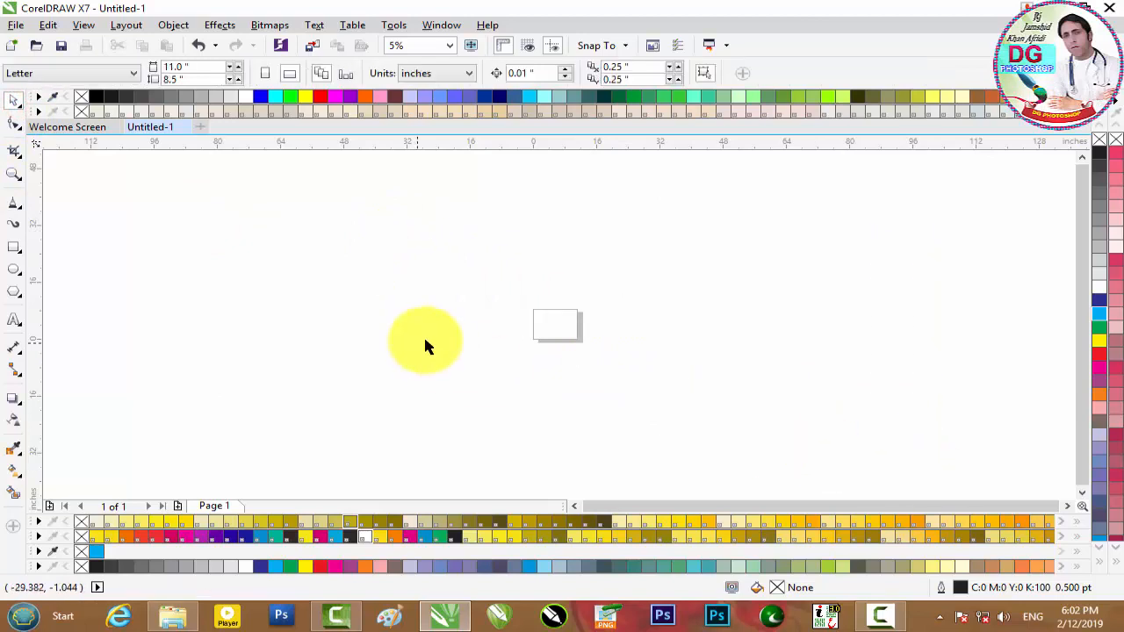
Draw a rectangle about 53.3 by 44.9 inches and cross each of its lower corners with a straight diagonal Polyline
click(10, 250)
drag(352, 266, 562, 426)
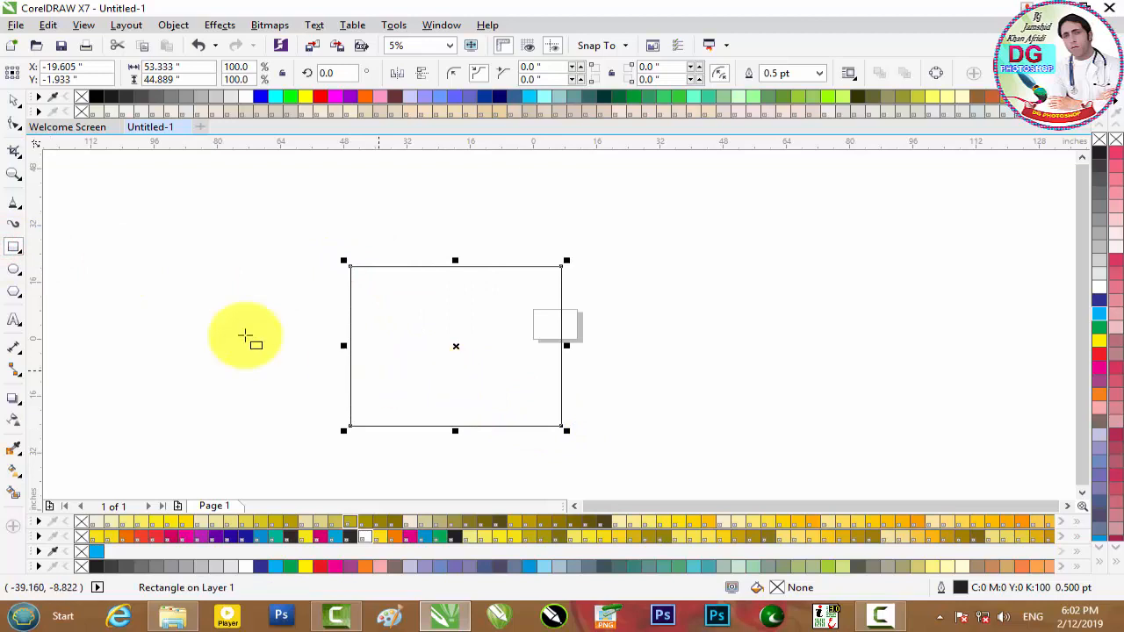
click(22, 211)
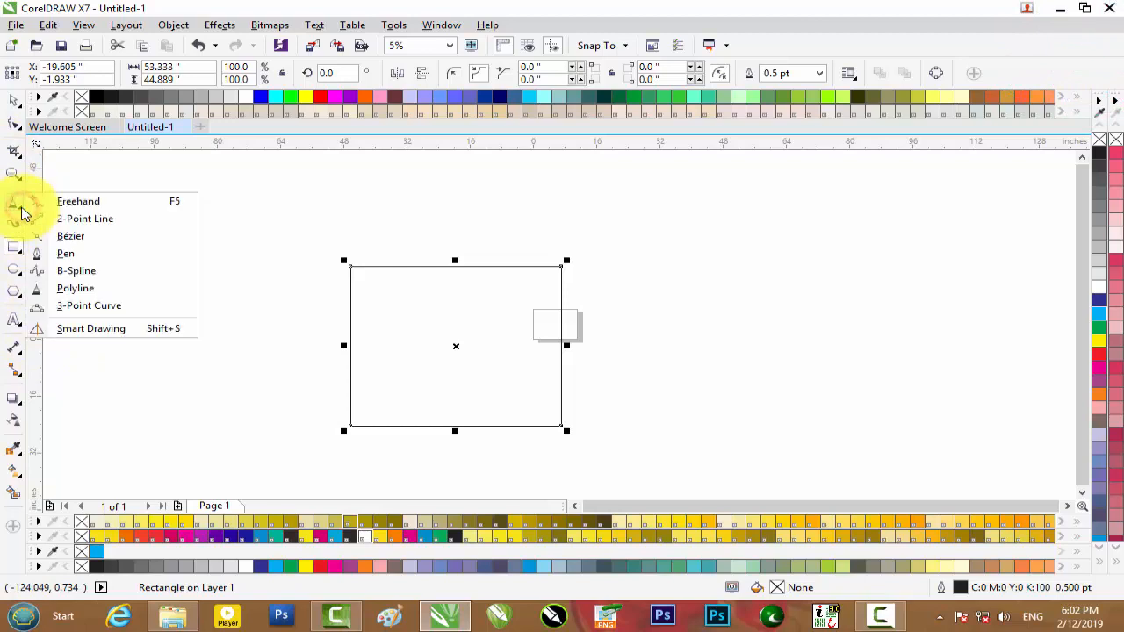
mouse_move(413, 426)
mouse_down()
mouse_move(372, 389)
mouse_move(352, 347)
mouse_move(392, 353)
mouse_move(349, 335)
mouse_up()
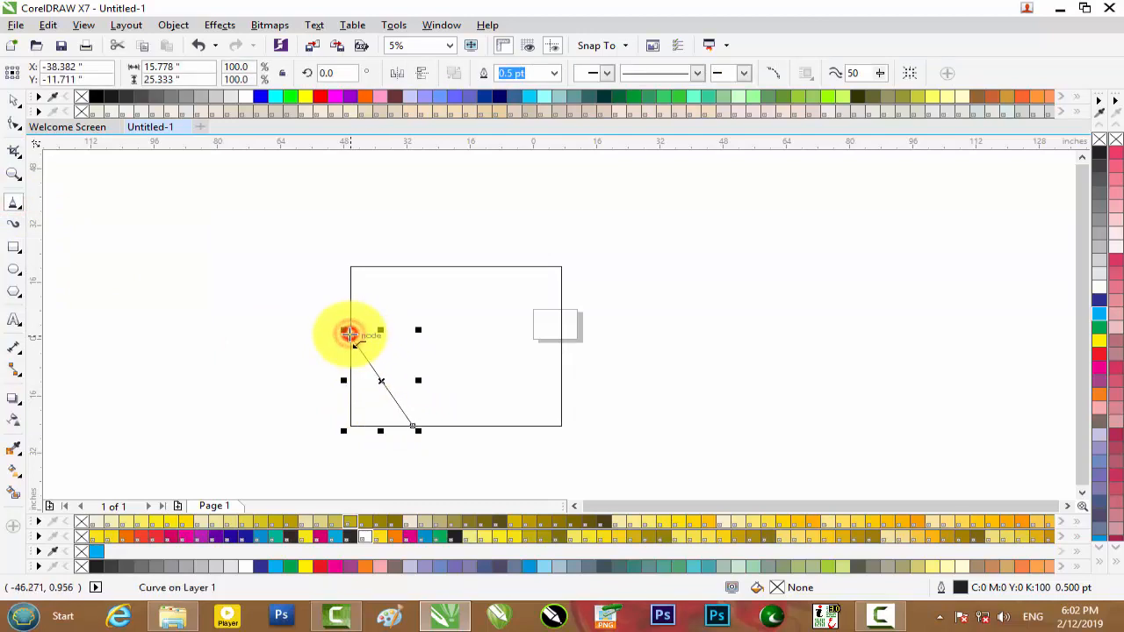
drag(484, 426, 562, 345)
scroll(576, 388, up, 4)
scroll(576, 387, down, 4)
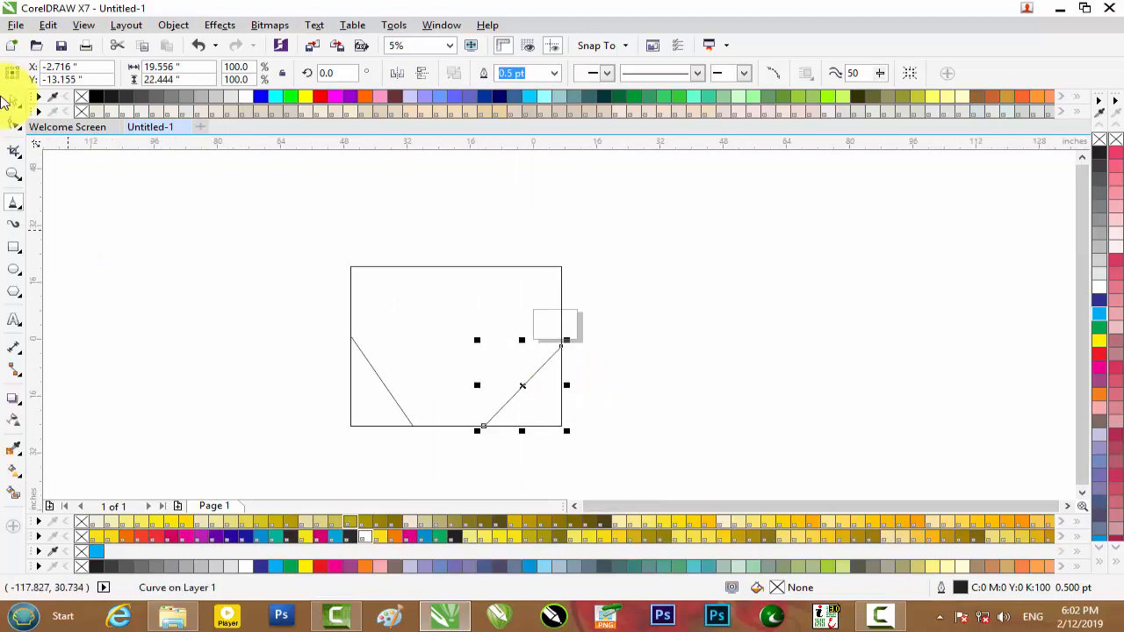
Fill the rectangle with orange and deselect it
click(441, 302)
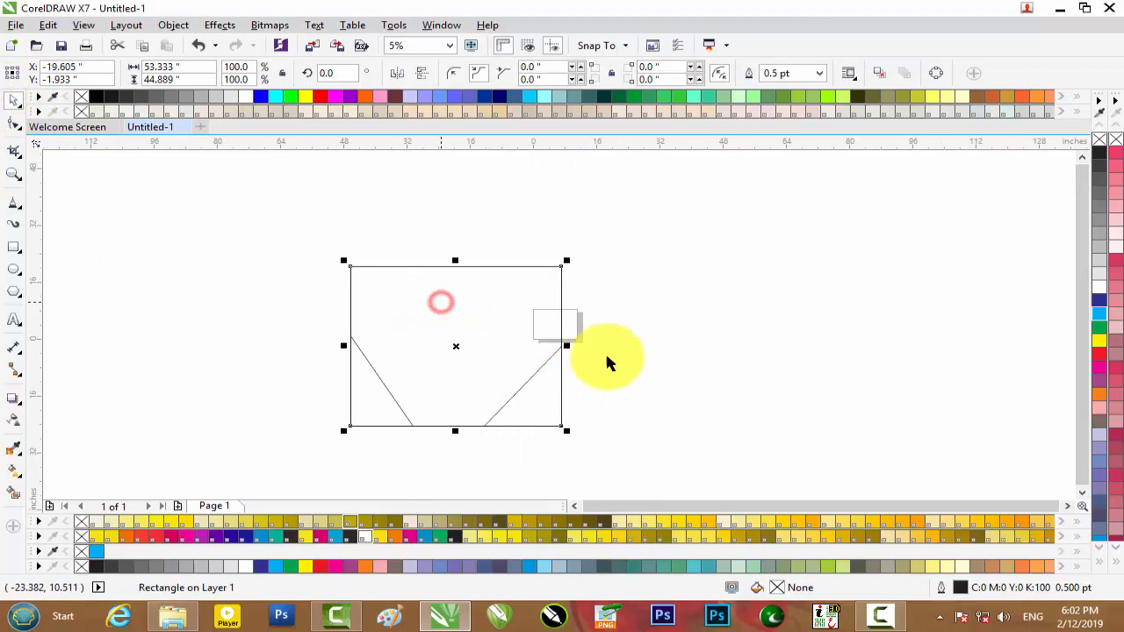
click(1099, 396)
click(645, 393)
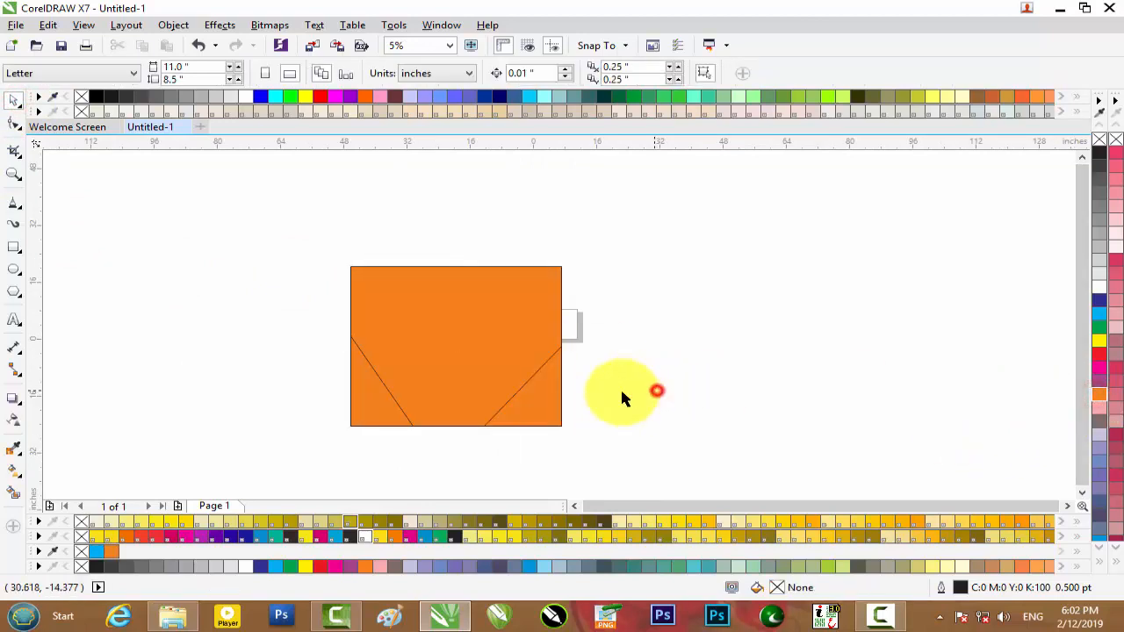
Fill the two triangular lower corners of the rectangle with red using the Smart Fill tool
click(518, 393)
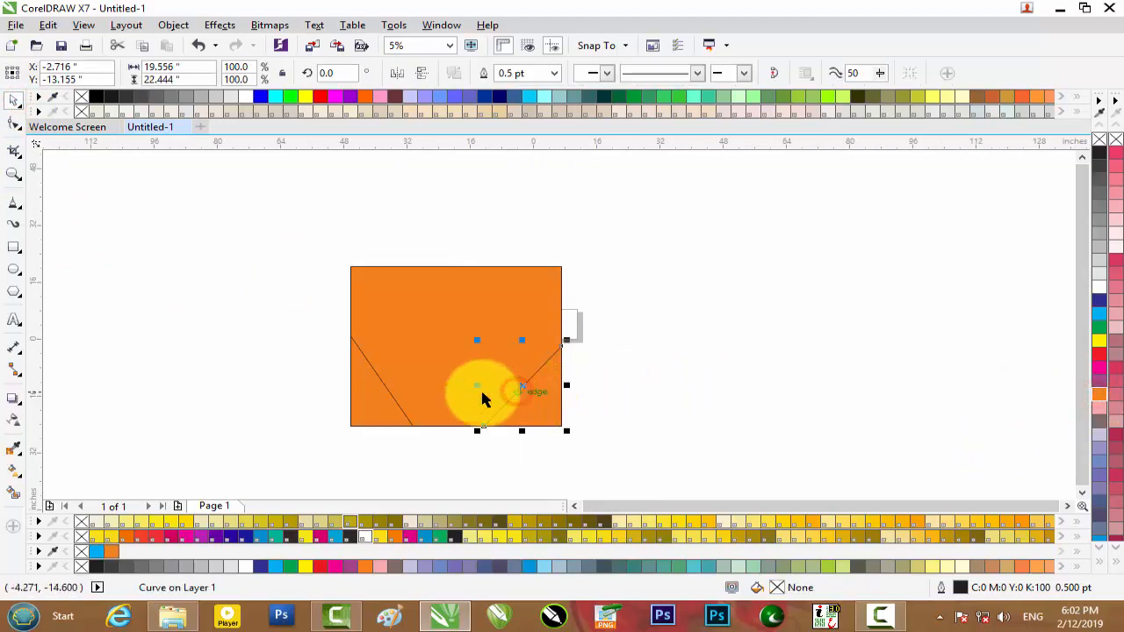
click(13, 494)
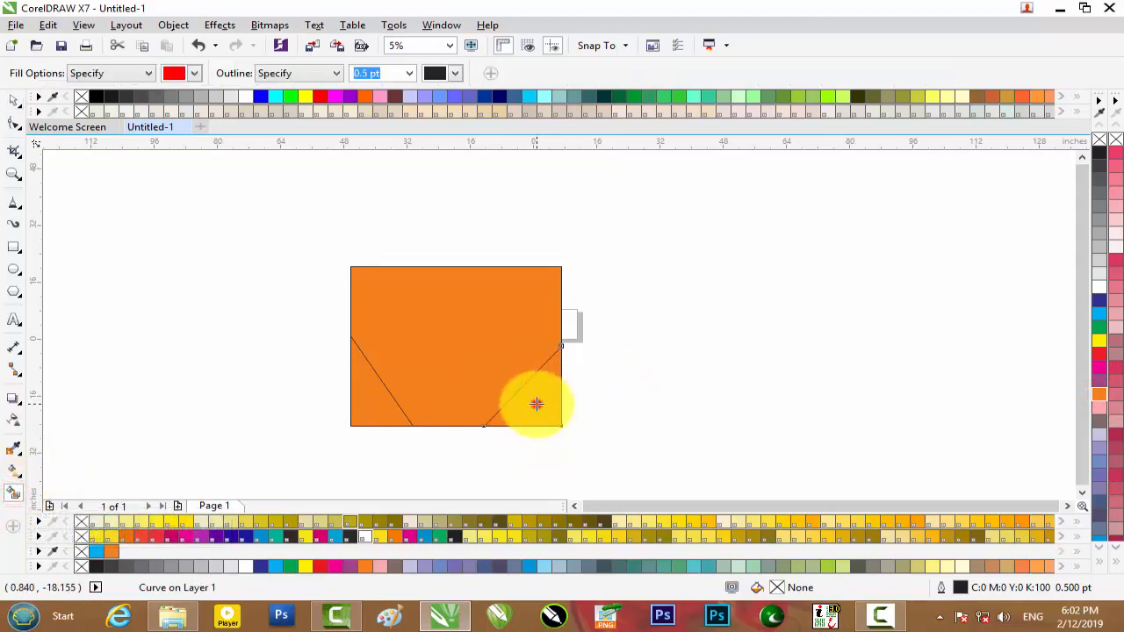
click(533, 405)
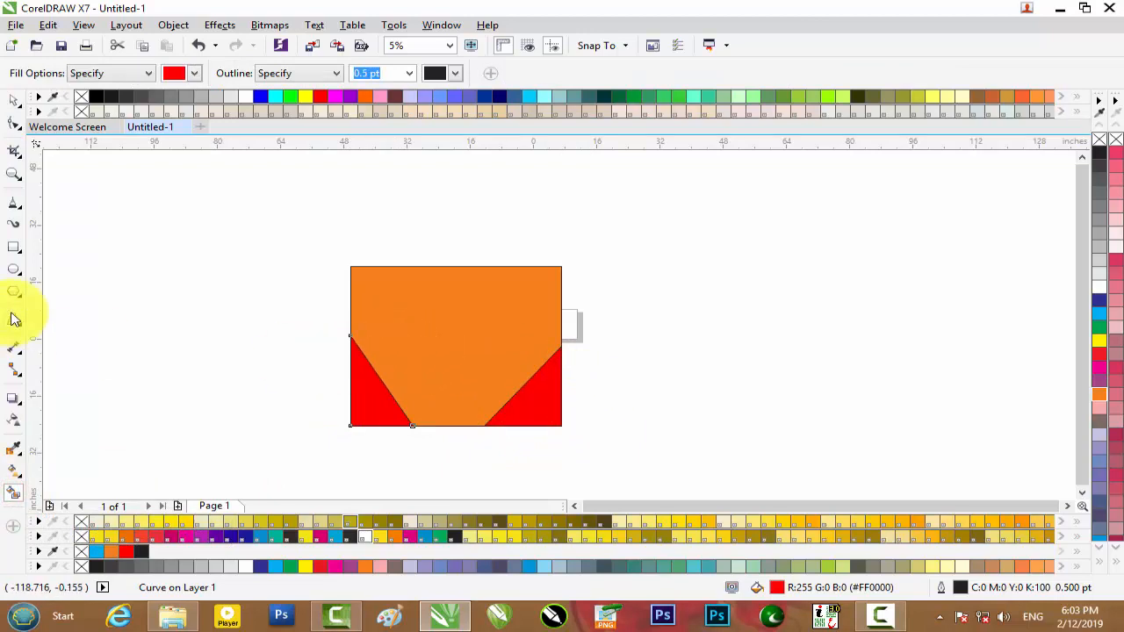
Draw a straight diagonal line across the rectangle's upper-left corner with the Freehand tool
click(15, 205)
click(18, 209)
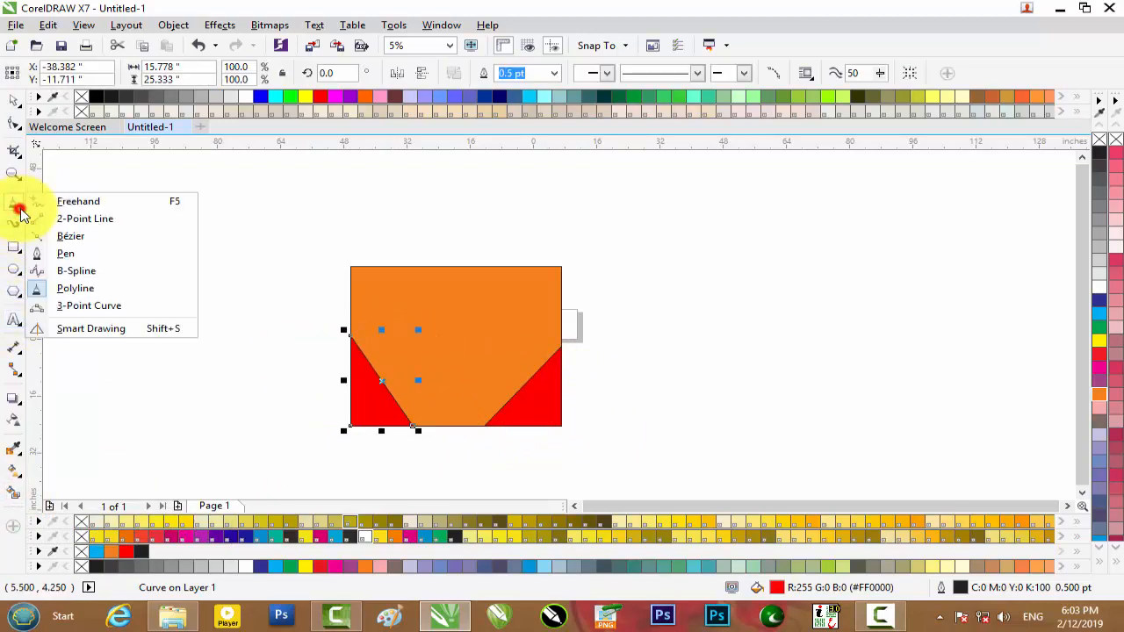
click(80, 204)
click(415, 265)
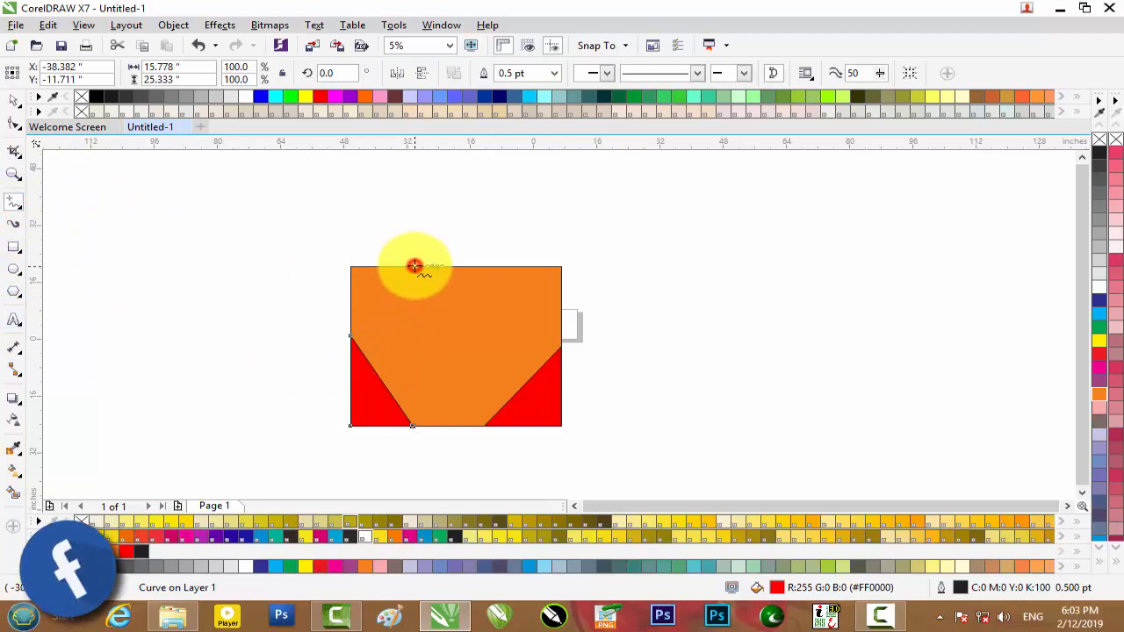
click(344, 331)
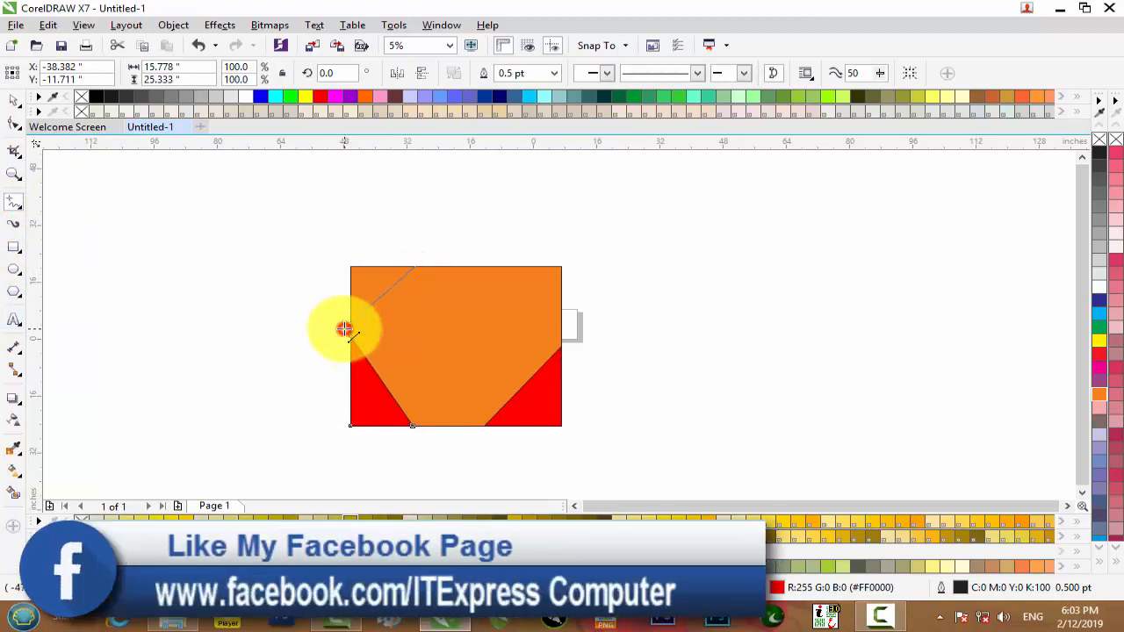
Fill the rectangle's upper-left corner and its central area with red using the Smart Fill tool
click(10, 497)
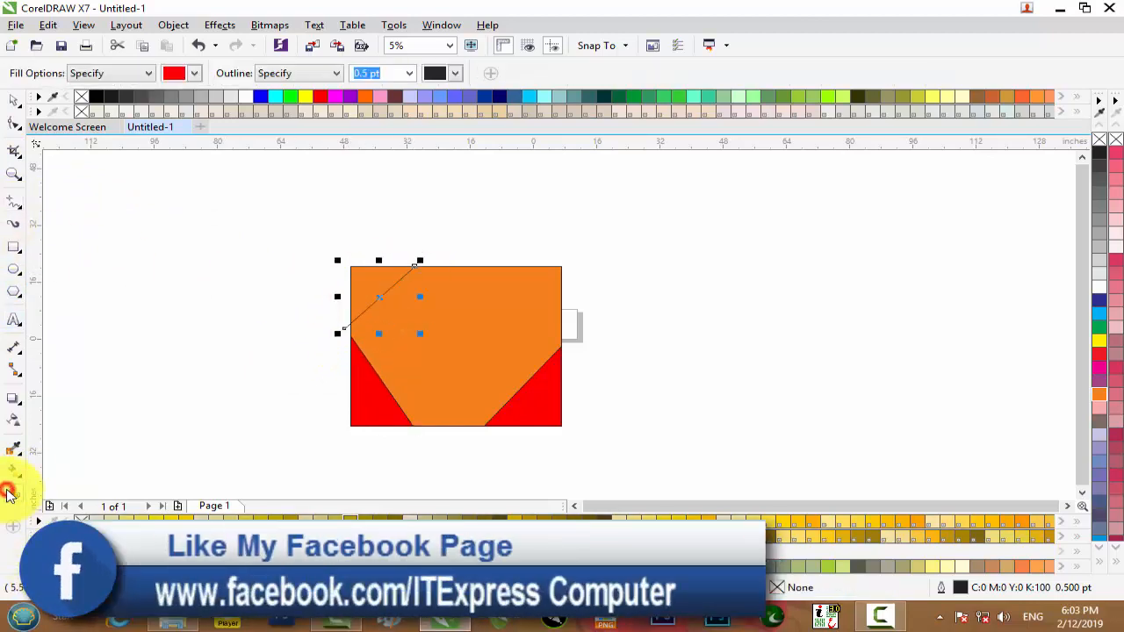
click(351, 329)
click(519, 314)
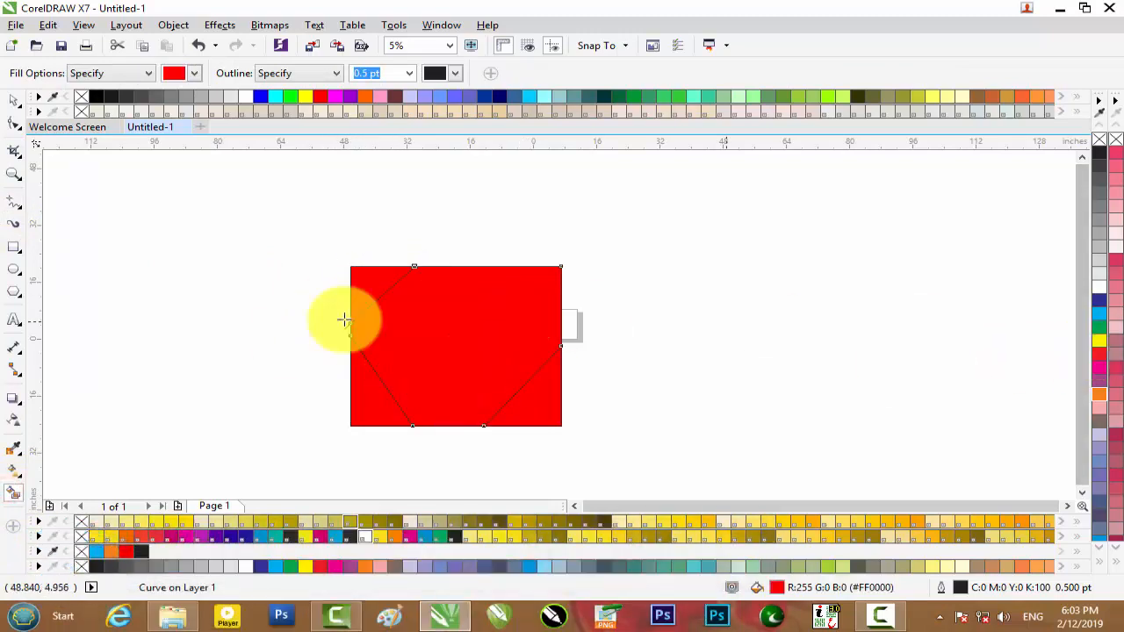
Select the rectangle together with its lines and red filled areas using the Pick tool and delete them
click(13, 99)
click(486, 359)
drag(662, 495, 653, 450)
key(Delete)
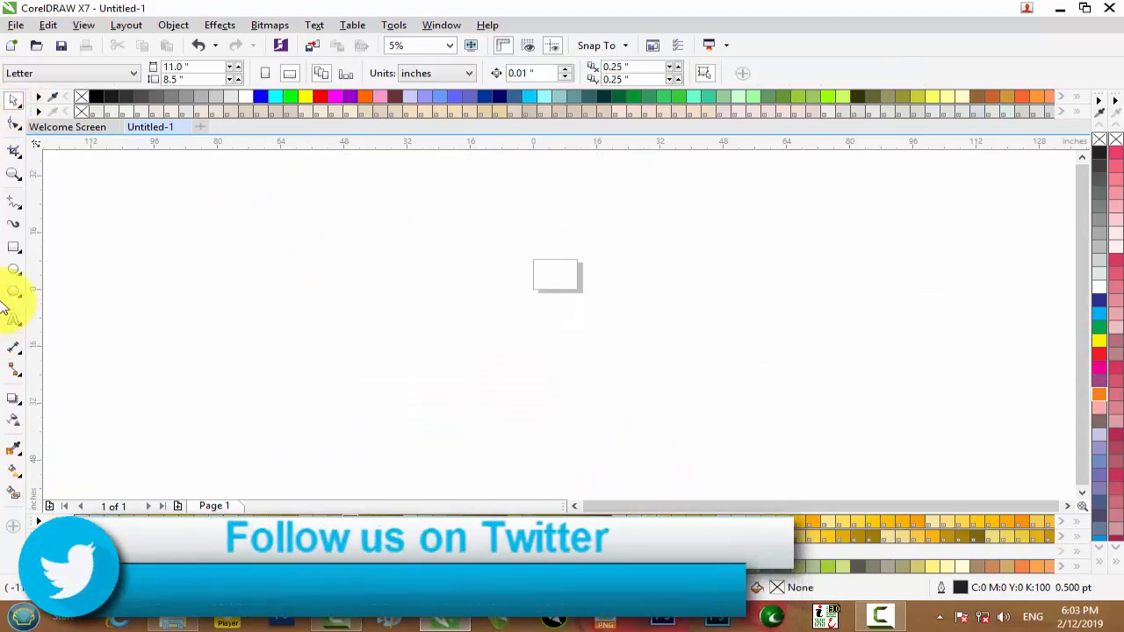
Draw the upper edge of a wide zigzag as six straight Polyline segments running left to right, starting at about (-65.2, -1.9) inches
click(15, 204)
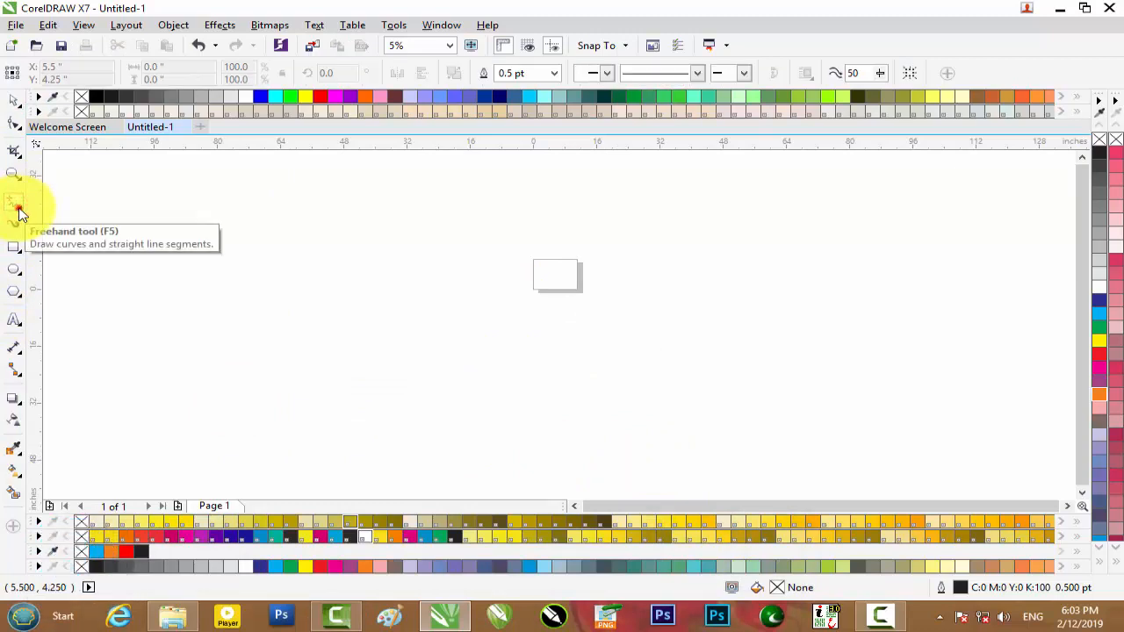
click(19, 211)
click(108, 303)
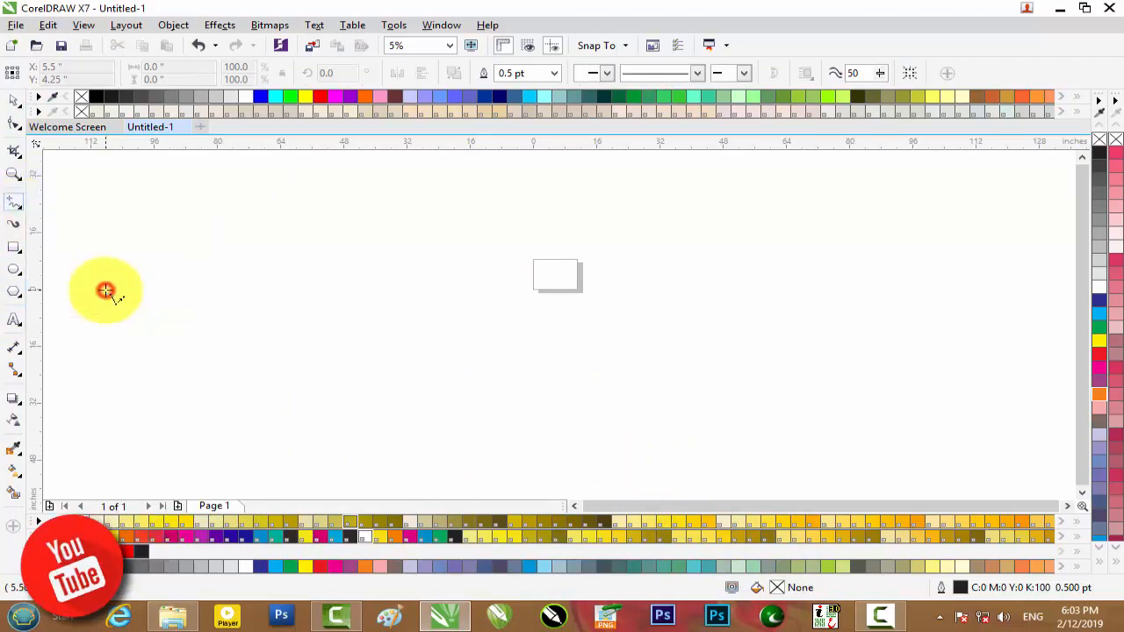
mouse_move(276, 296)
mouse_down()
mouse_move(501, 313)
mouse_move(315, 248)
mouse_up()
click(401, 246)
click(489, 335)
click(539, 240)
click(692, 314)
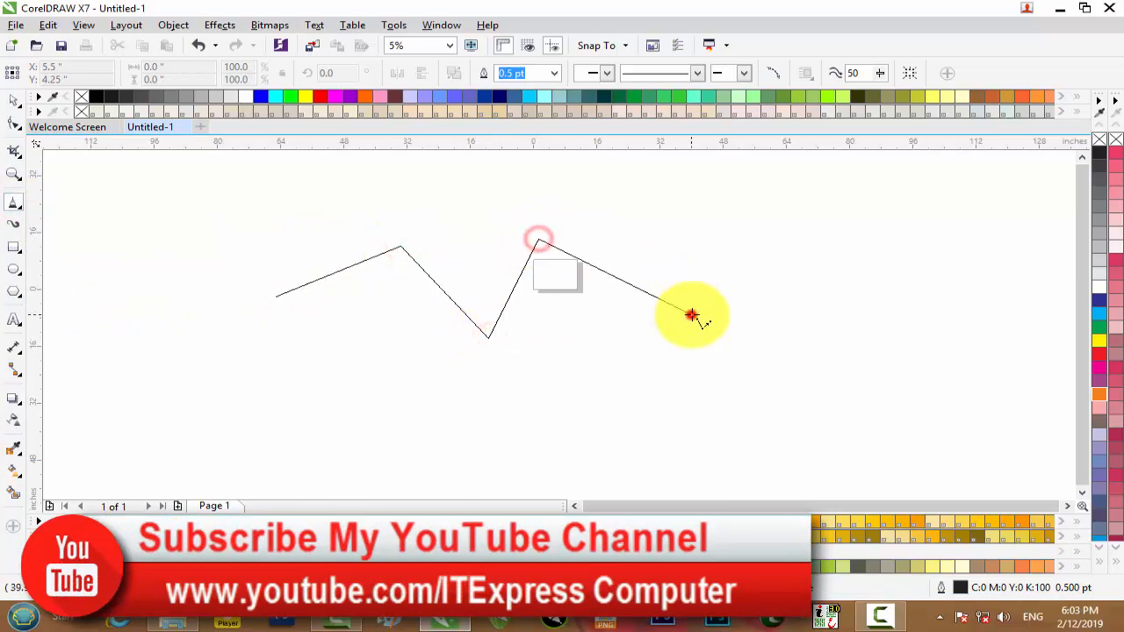
click(692, 315)
click(770, 210)
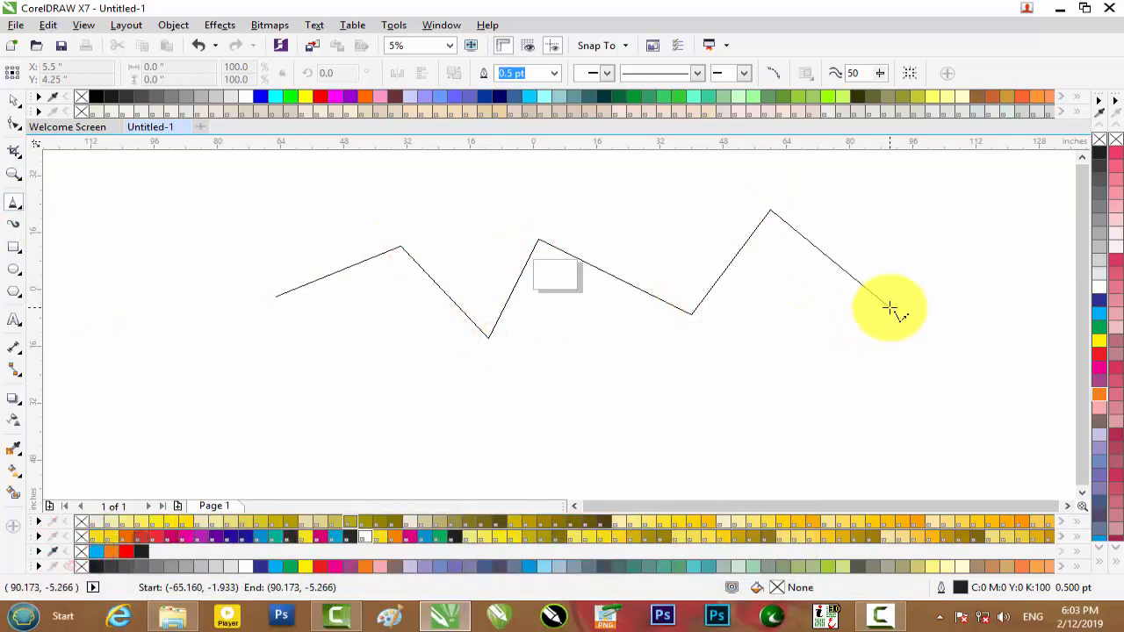
click(890, 314)
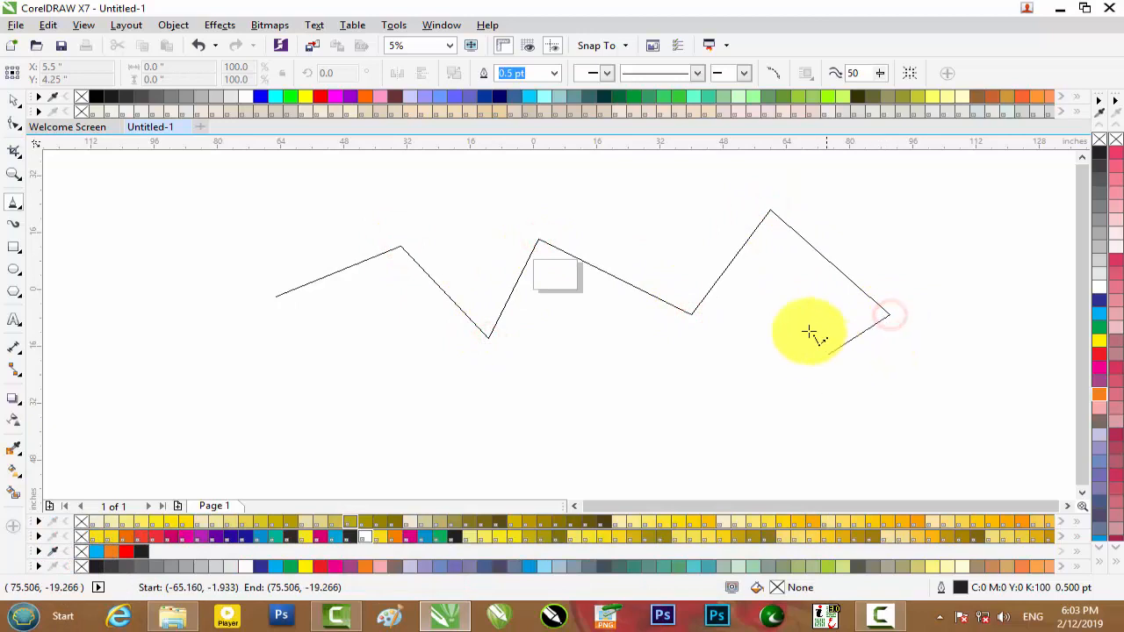
Run straight Polyline segments back beneath the zigzag's upper edge and close the shape at its start point, about 175.8 by 44.7 inches overall
click(773, 243)
click(708, 343)
click(547, 279)
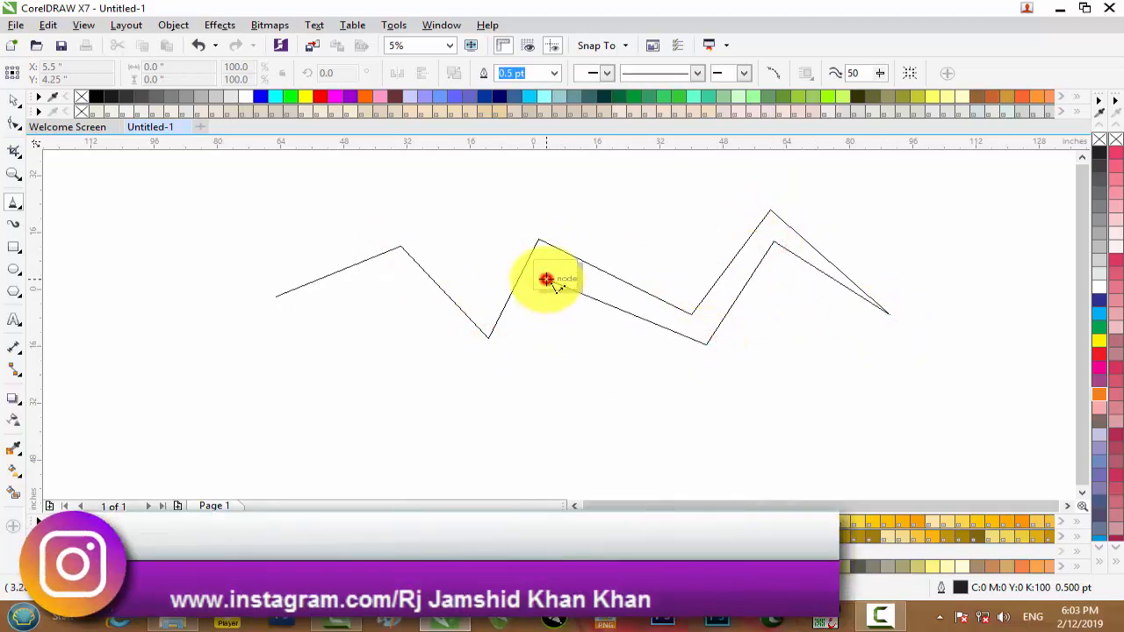
click(490, 368)
click(398, 276)
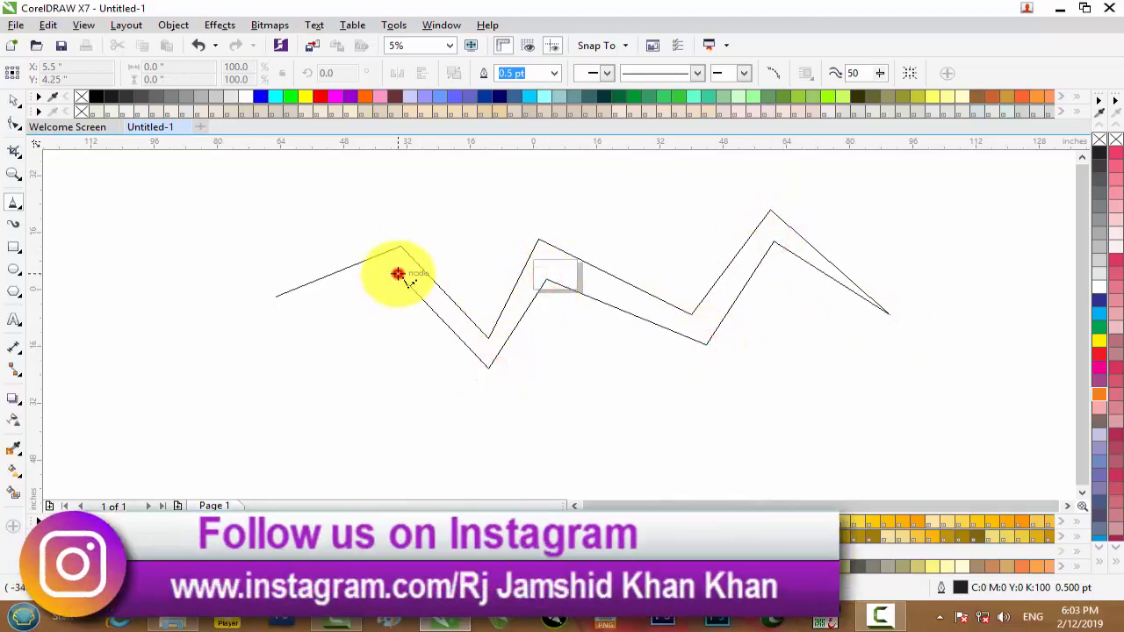
click(195, 362)
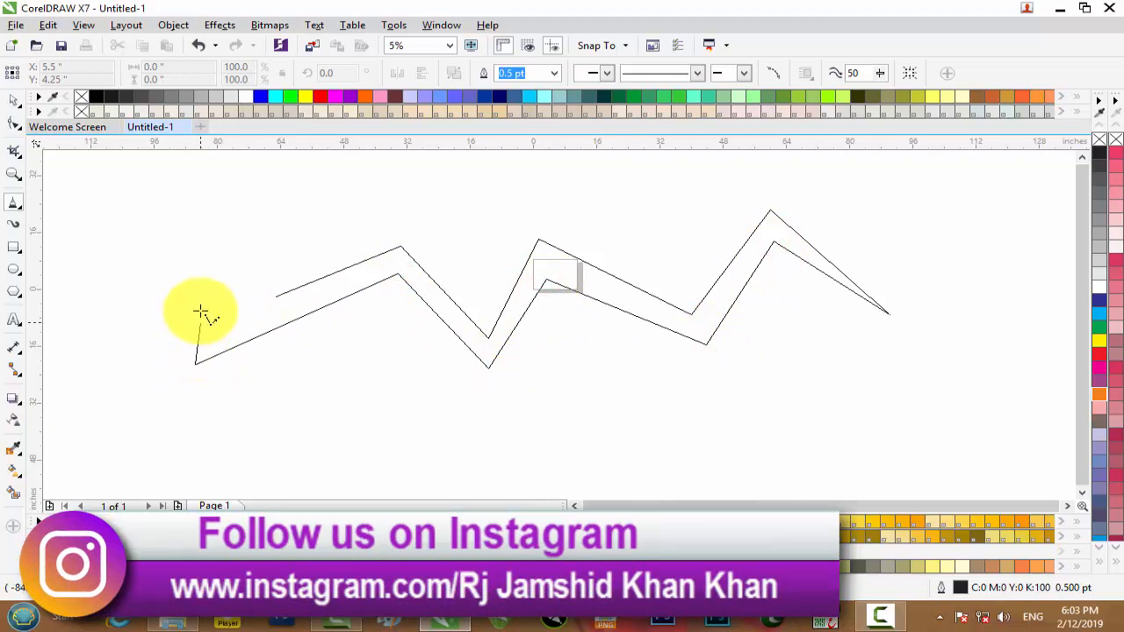
double_click(275, 299)
Delete the closed zigzag shape from the drawing
scroll(506, 348, down, 3)
scroll(505, 348, up, 3)
click(13, 105)
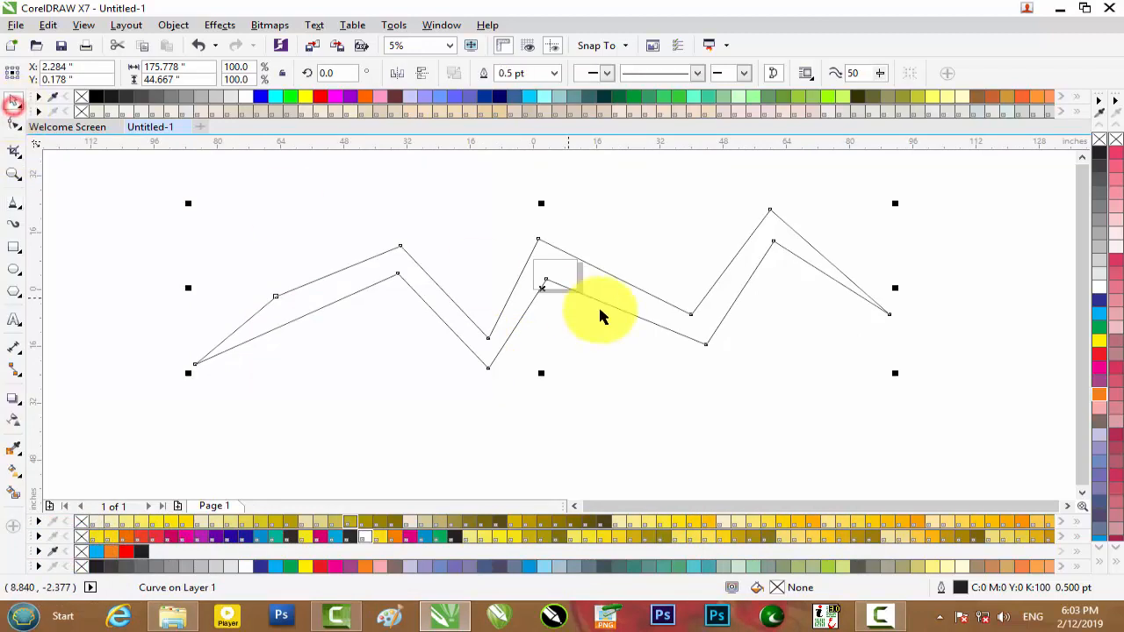
key(Delete)
Add the artistic text "M" below and left of the page and enlarge it to 3,000 pt
click(14, 320)
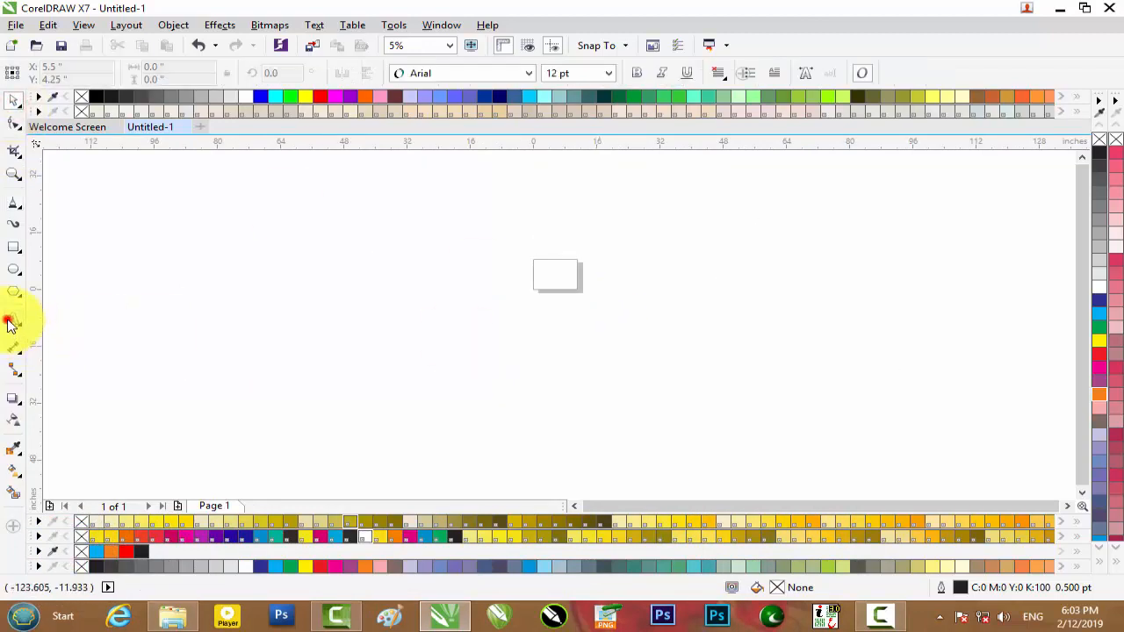
click(358, 355)
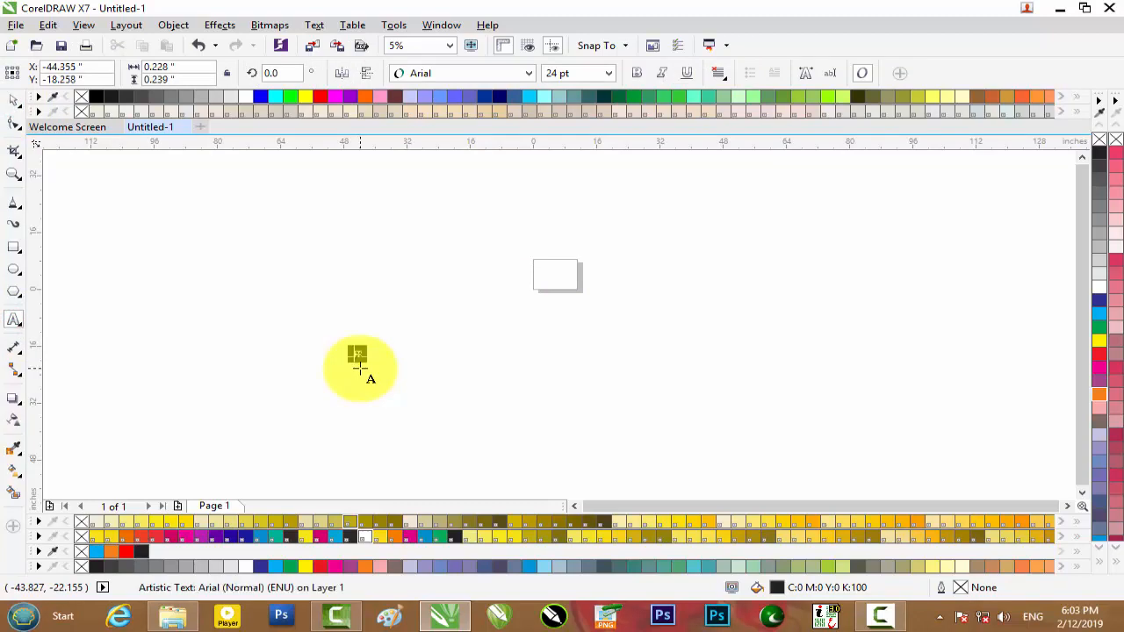
text(M)
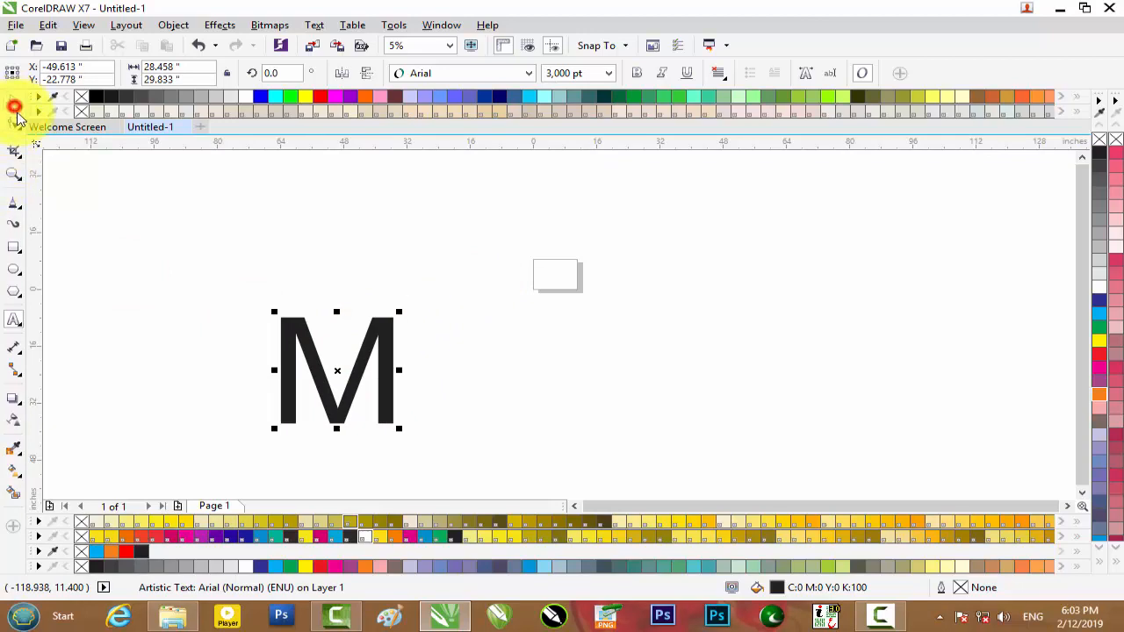
Move the letter M up beside the page and set its font to Arial Black
click(14, 106)
drag(374, 337, 456, 279)
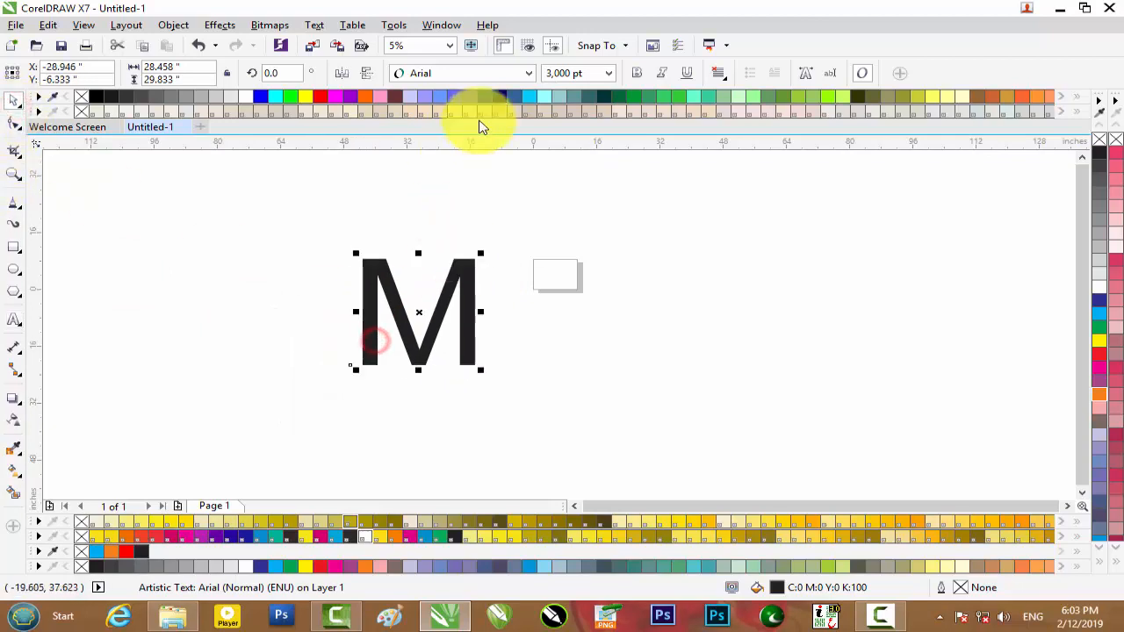
click(467, 76)
click(471, 121)
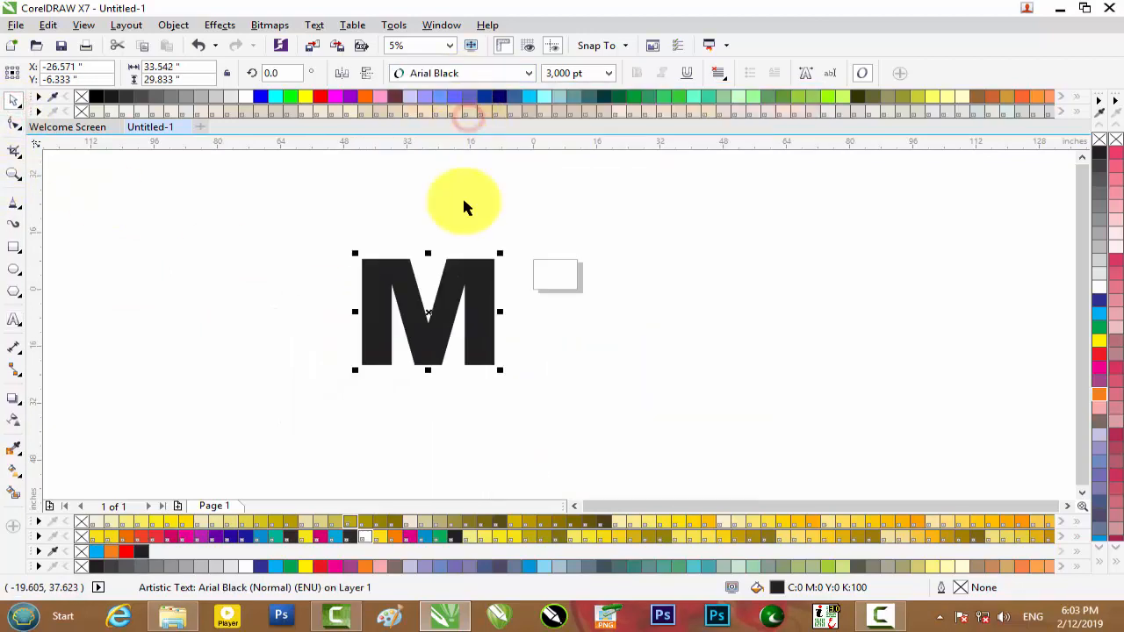
Trace the black letter M with Polyline from its lower-left corner up the outer side and across the top, following the V notch
click(13, 205)
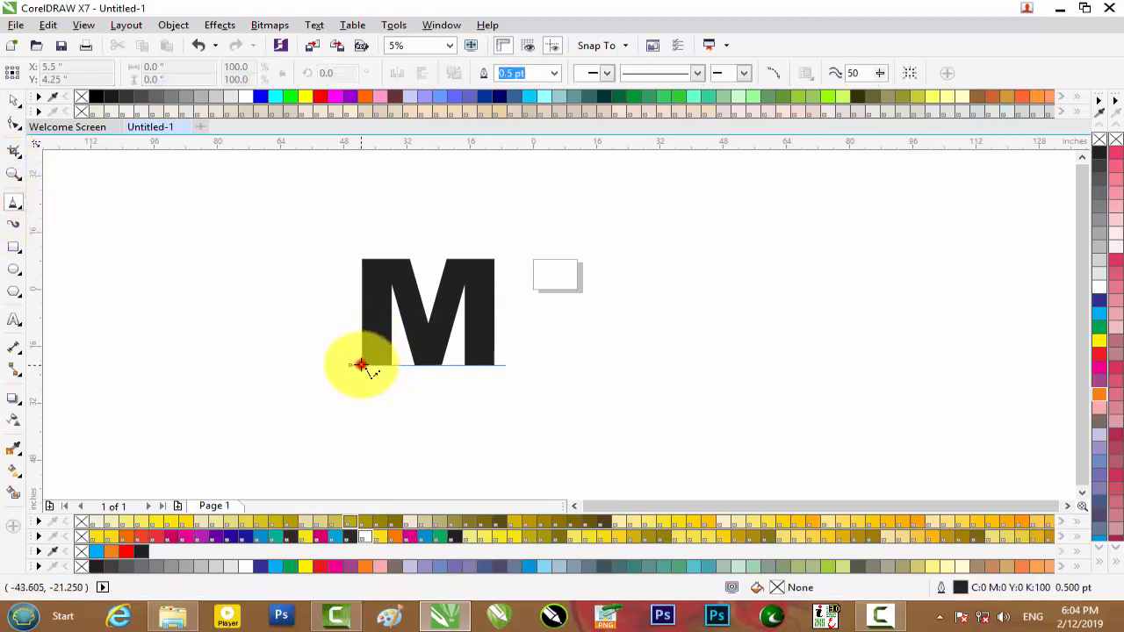
click(361, 365)
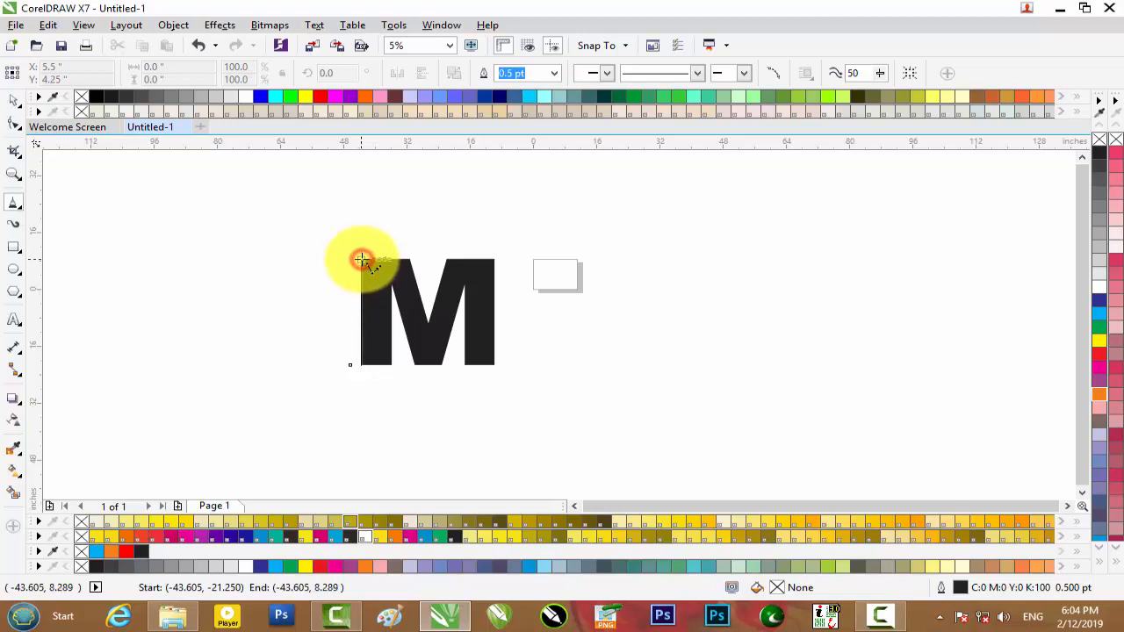
click(361, 260)
click(409, 260)
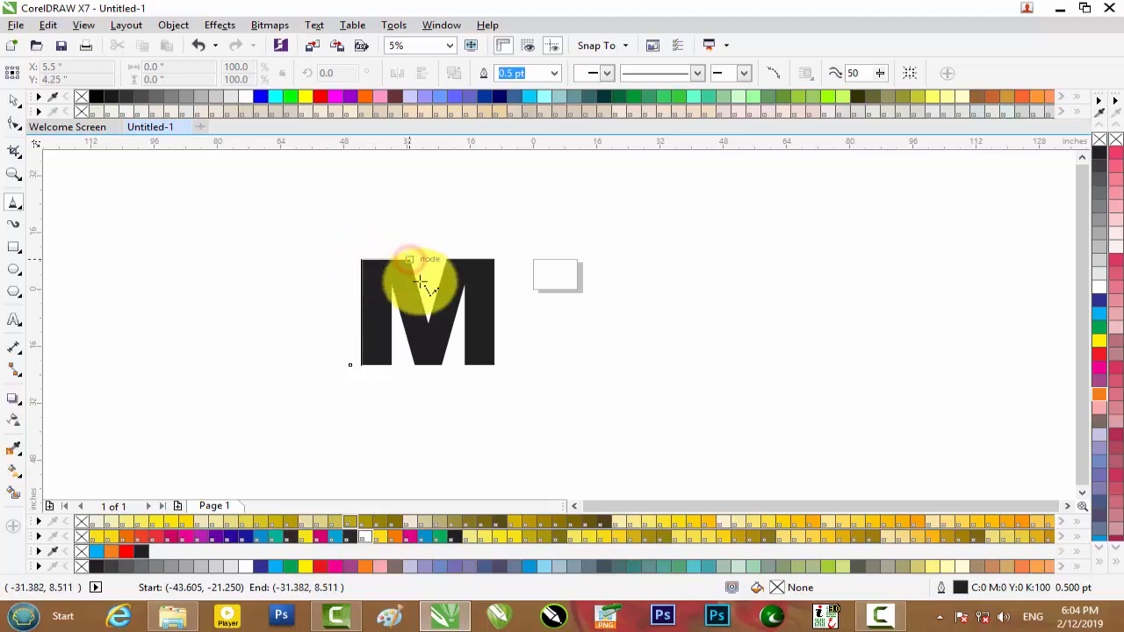
click(428, 325)
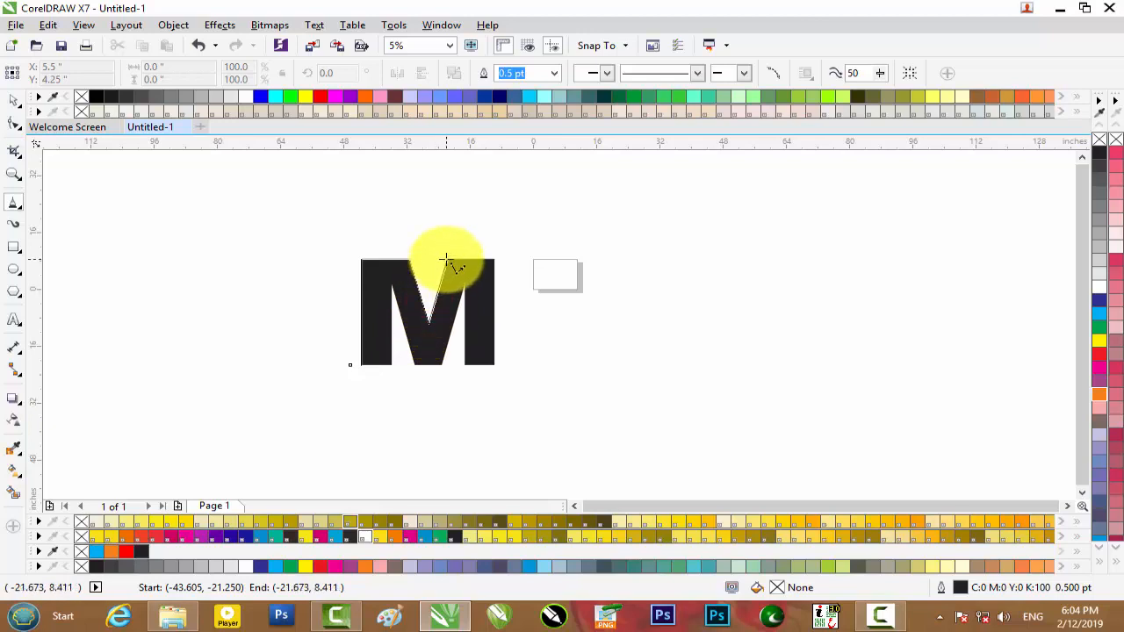
click(447, 258)
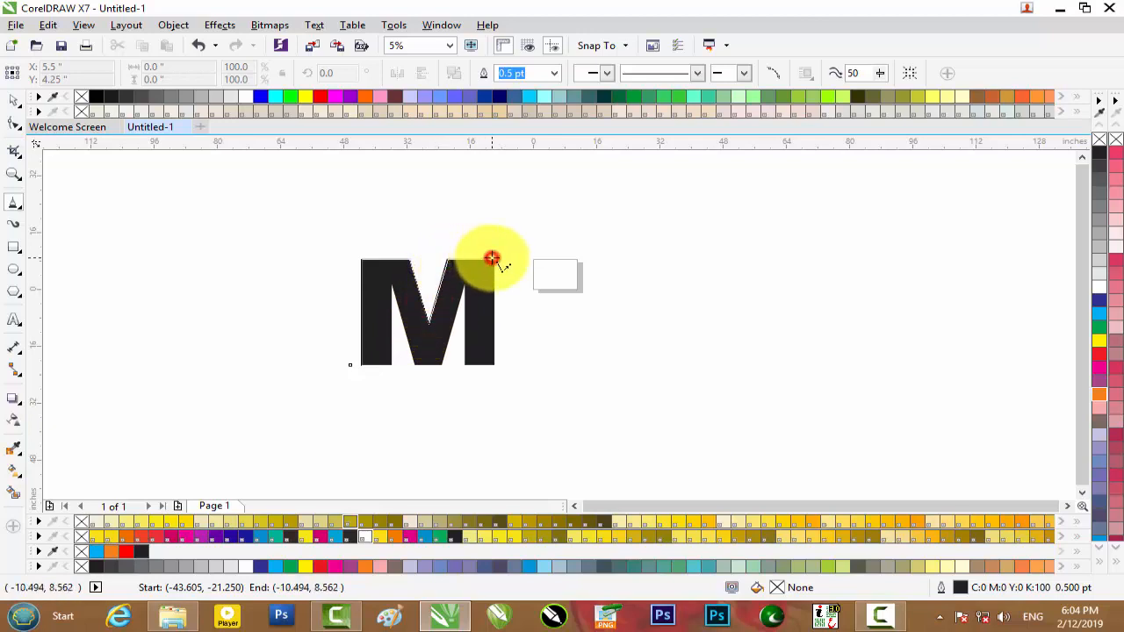
click(492, 259)
Continue the Polyline down the M's right side and around its lower edges, closing at the start point, about 33.1 by 29.8 inches overall
click(495, 365)
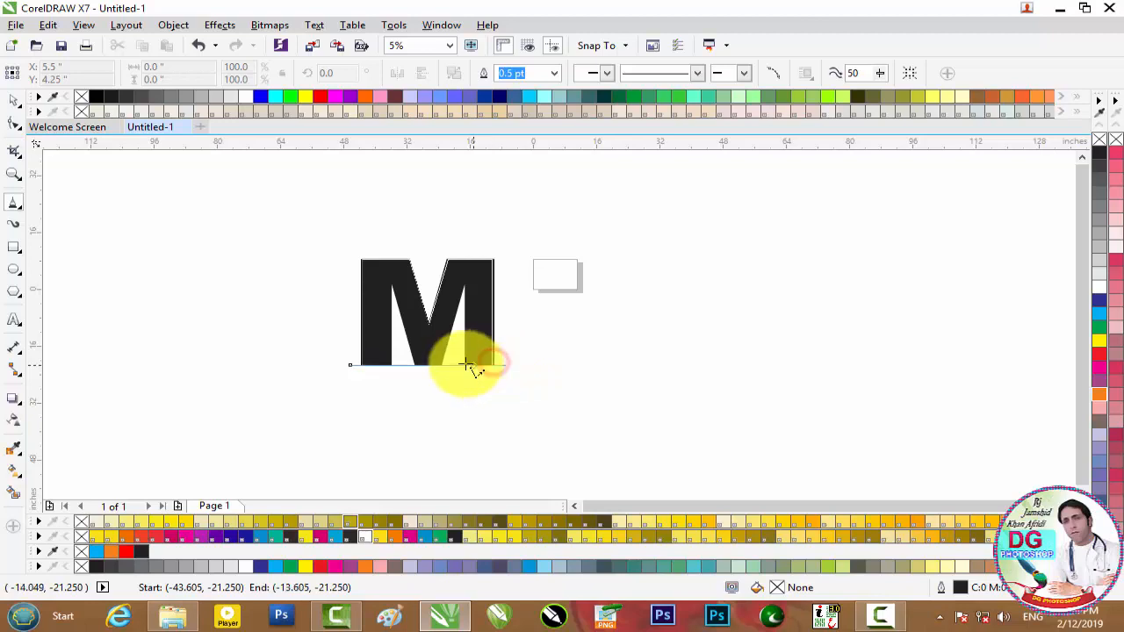
click(465, 365)
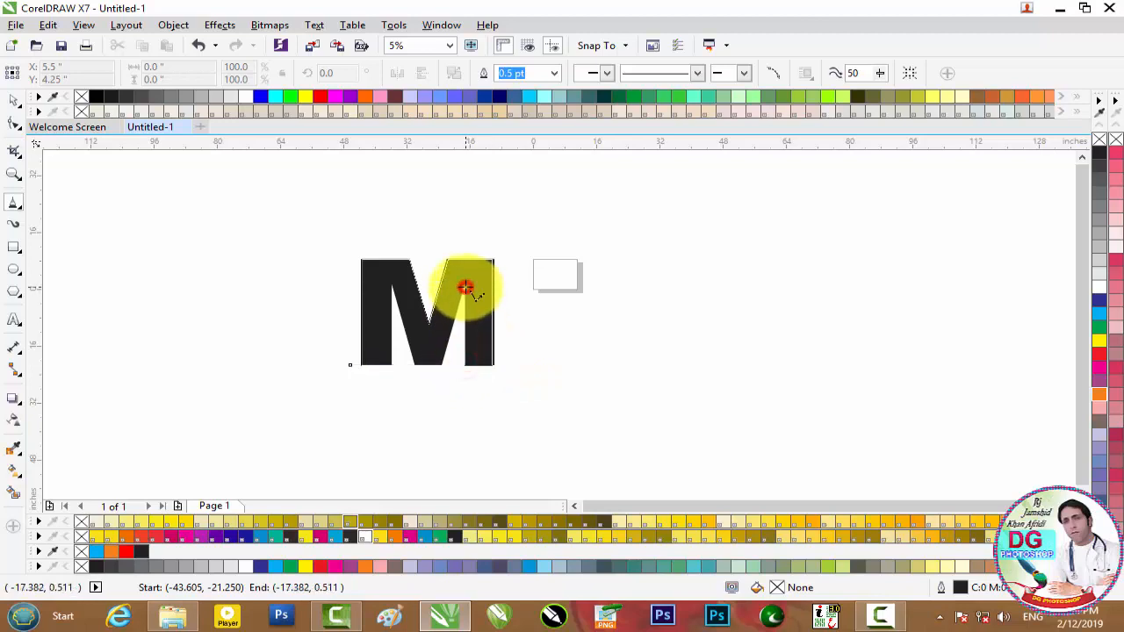
click(465, 288)
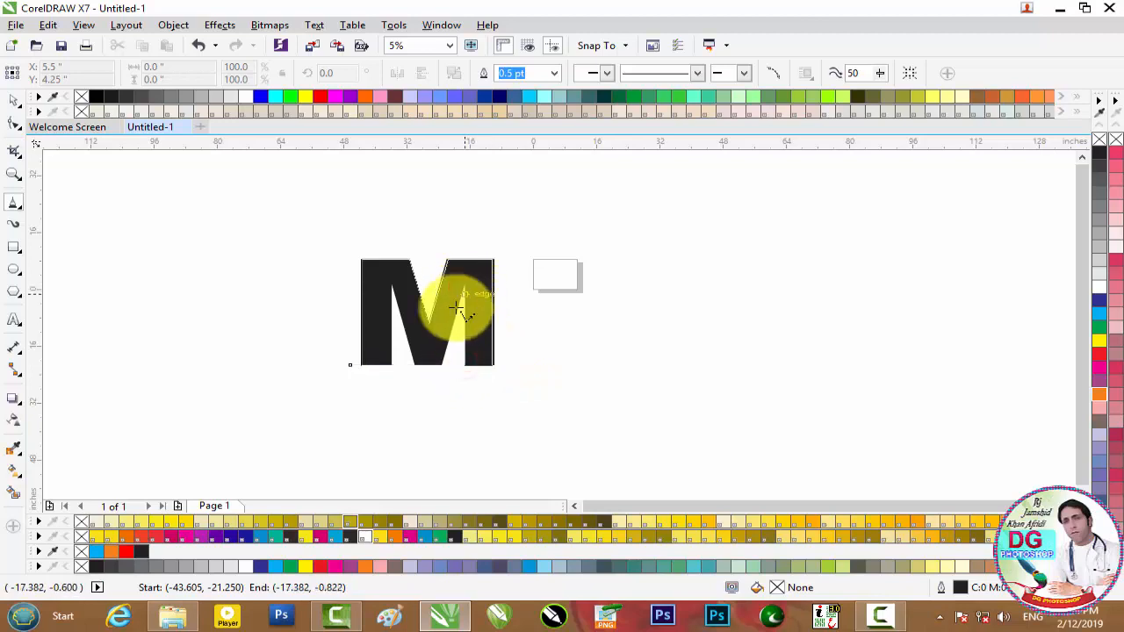
click(417, 364)
click(391, 285)
click(360, 365)
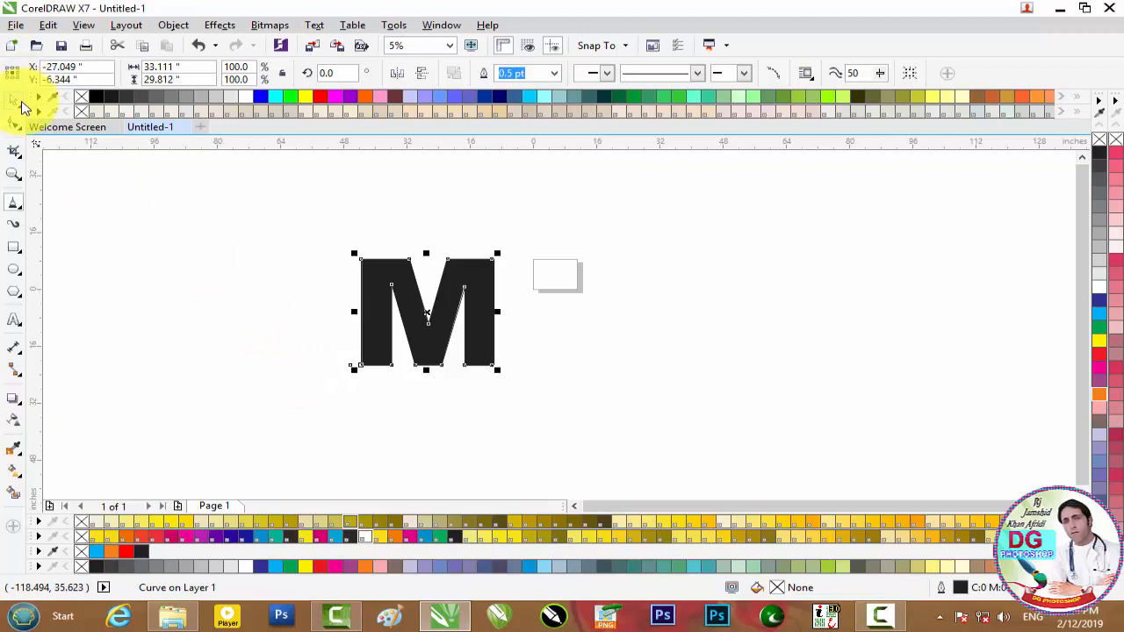
Separate the traced outline from the black letter M, placing the outline over the page and the letter farther to its left
click(15, 105)
drag(430, 309, 619, 306)
click(773, 304)
scroll(634, 292, up, 1)
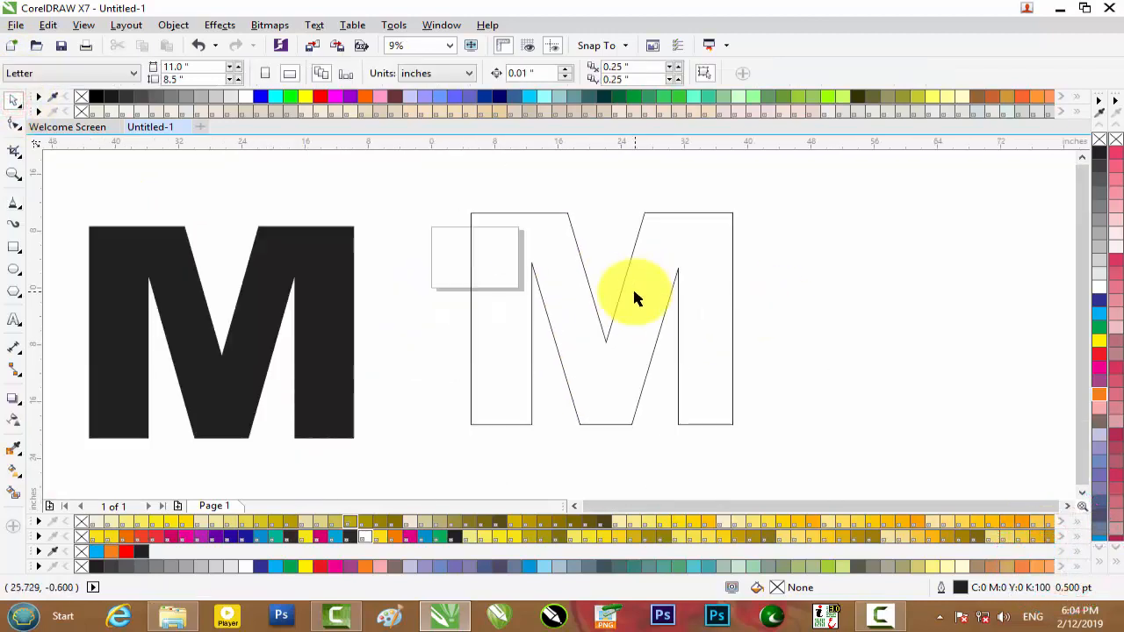
scroll(570, 268, down, 1)
drag(436, 266, 351, 235)
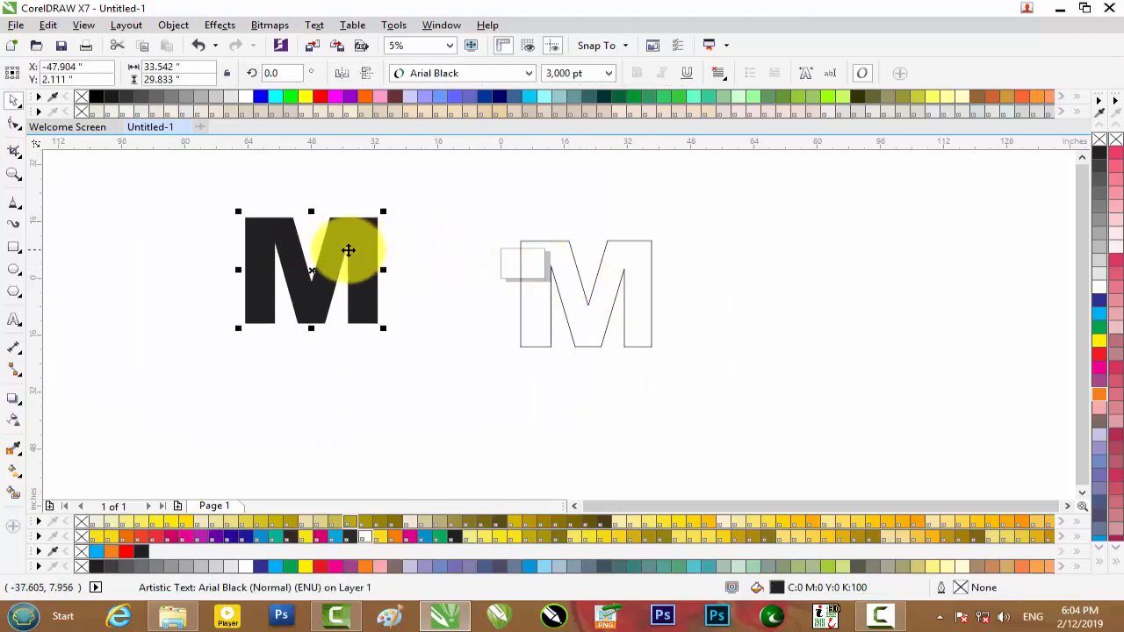
drag(610, 283, 512, 289)
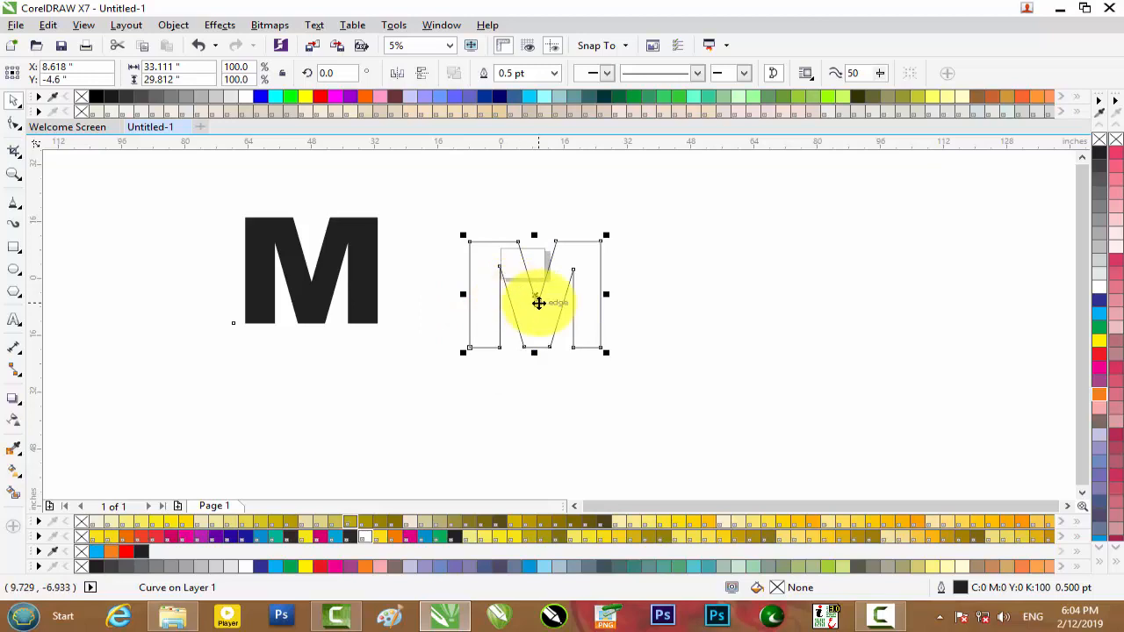
Switch to the desktop and open folder 2 inside the DVD Album folder
click(1060, 8)
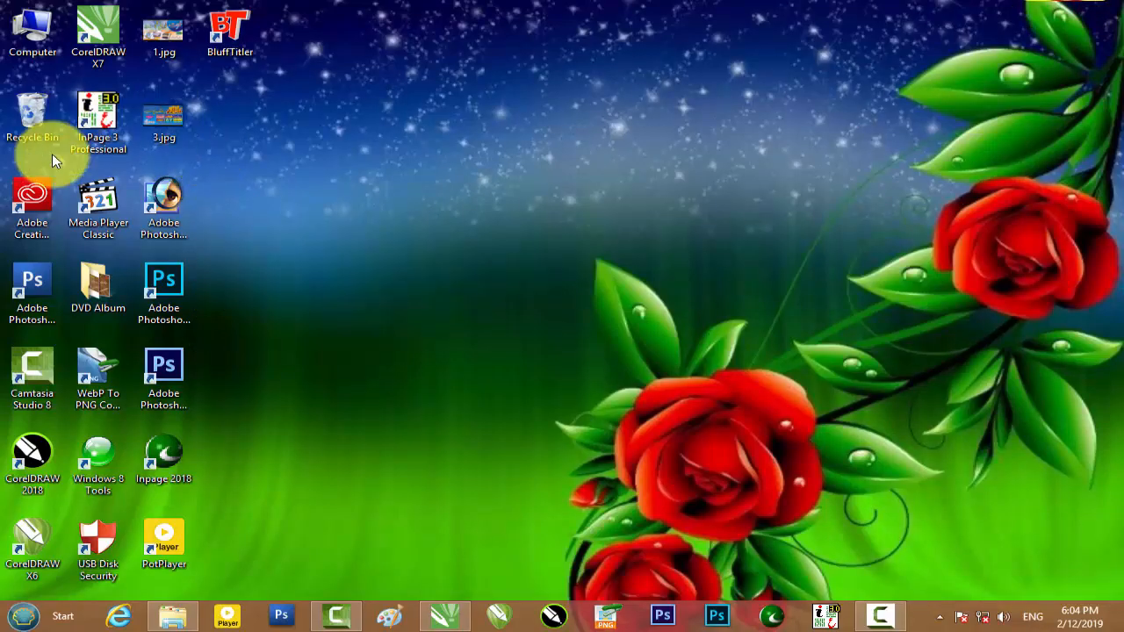
double_click(93, 281)
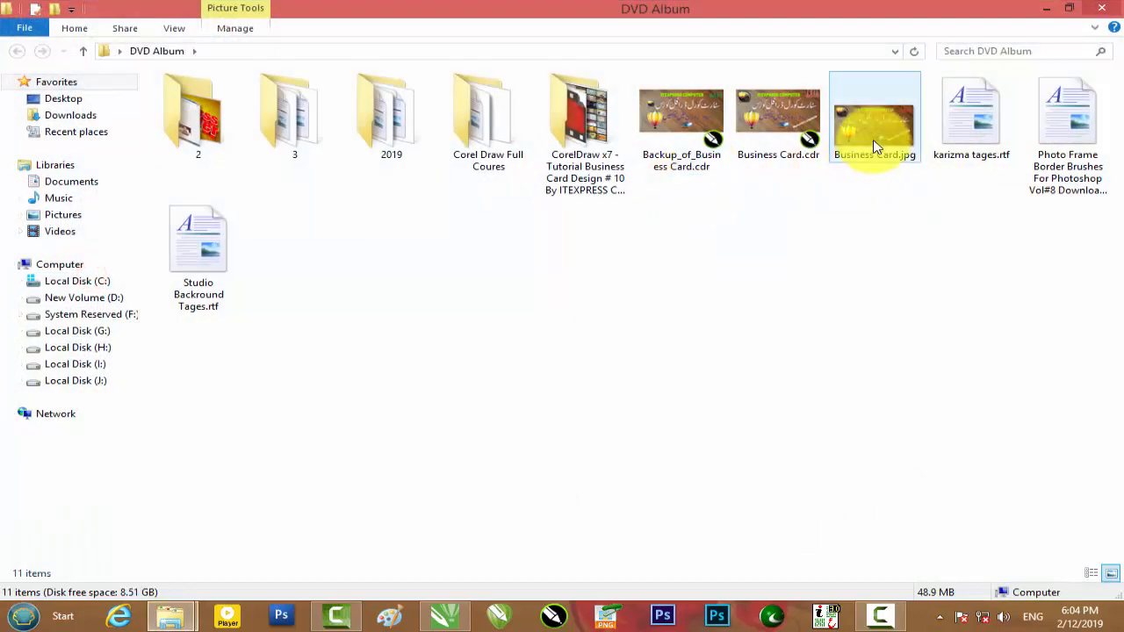
drag(875, 143, 545, 439)
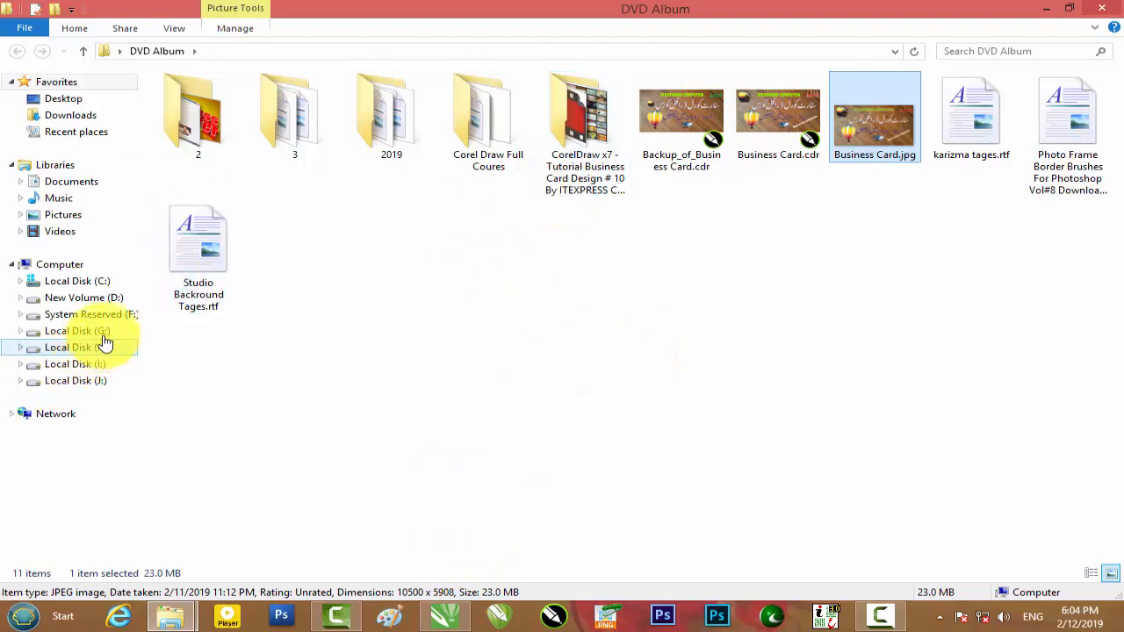
double_click(227, 136)
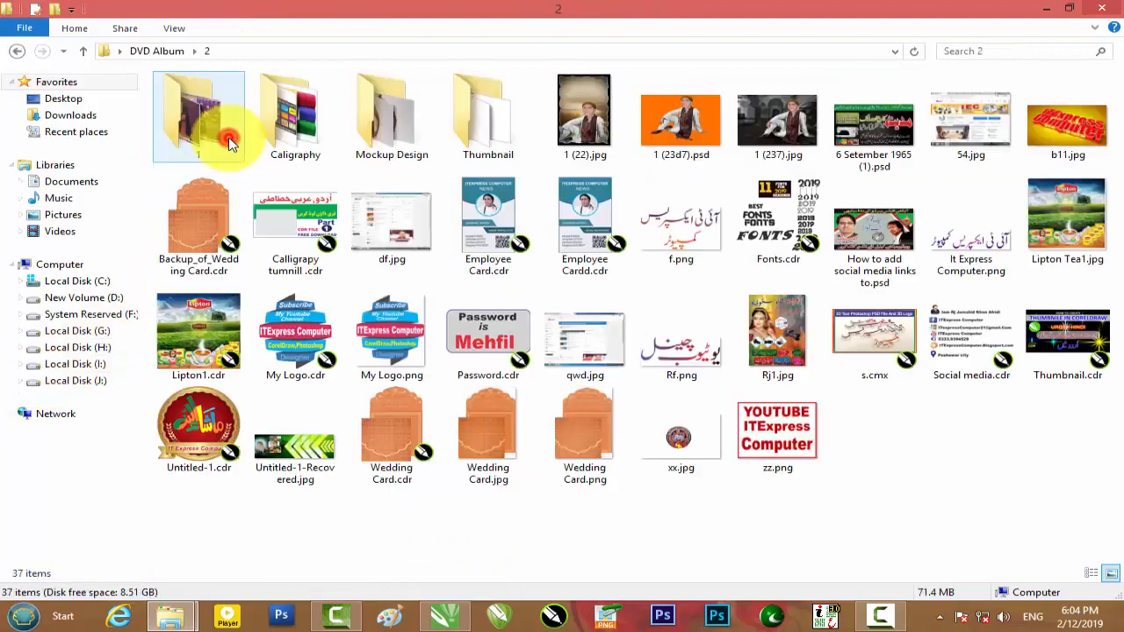
Preview the image b11.jpg, examine its 3D lettering up close, and close the preview
double_click(1076, 140)
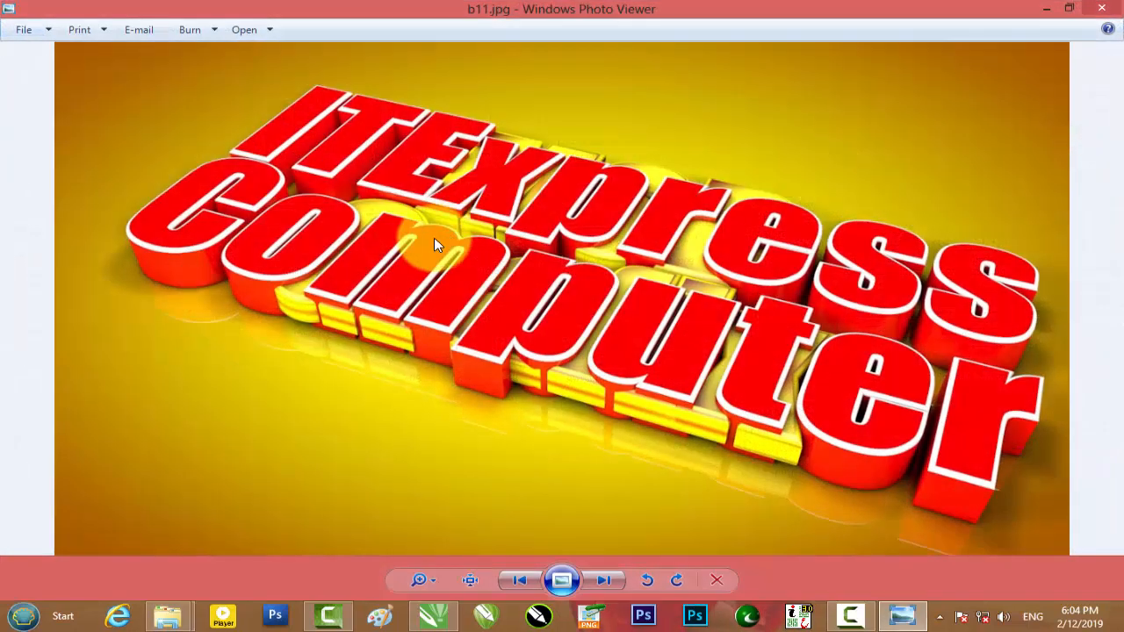
scroll(434, 237, up, 1)
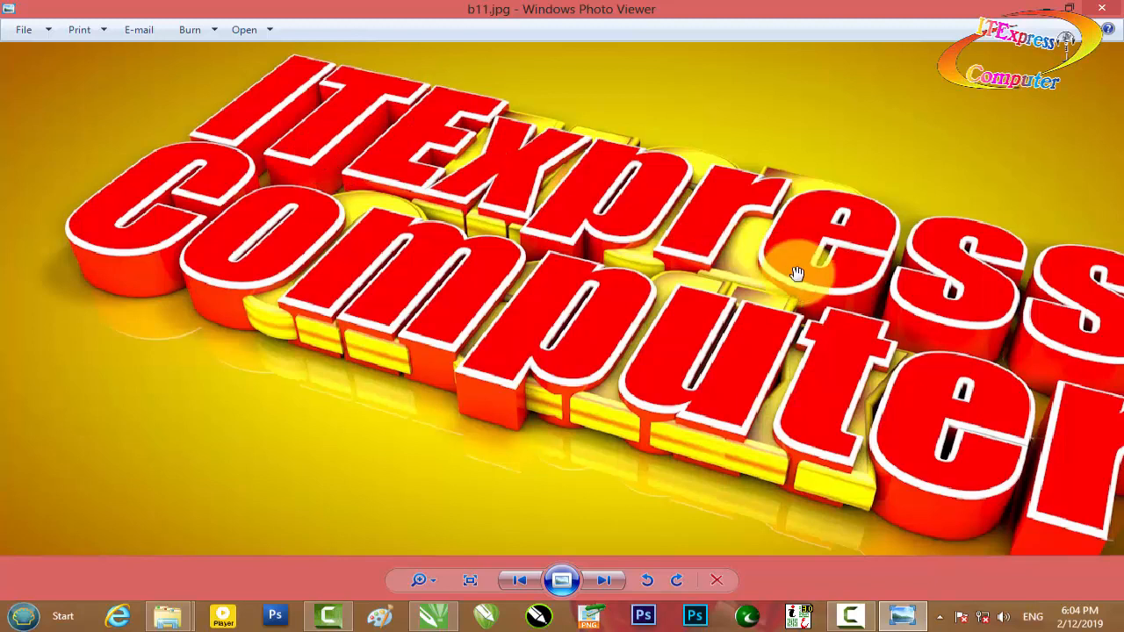
drag(798, 274, 437, 244)
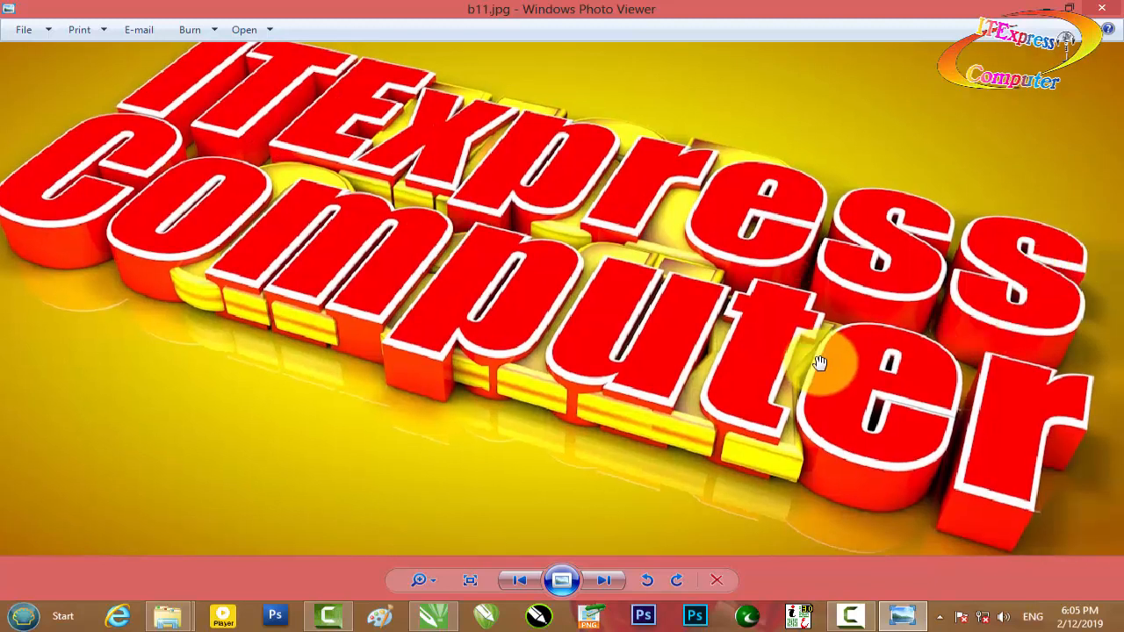
scroll(818, 360, down, 2)
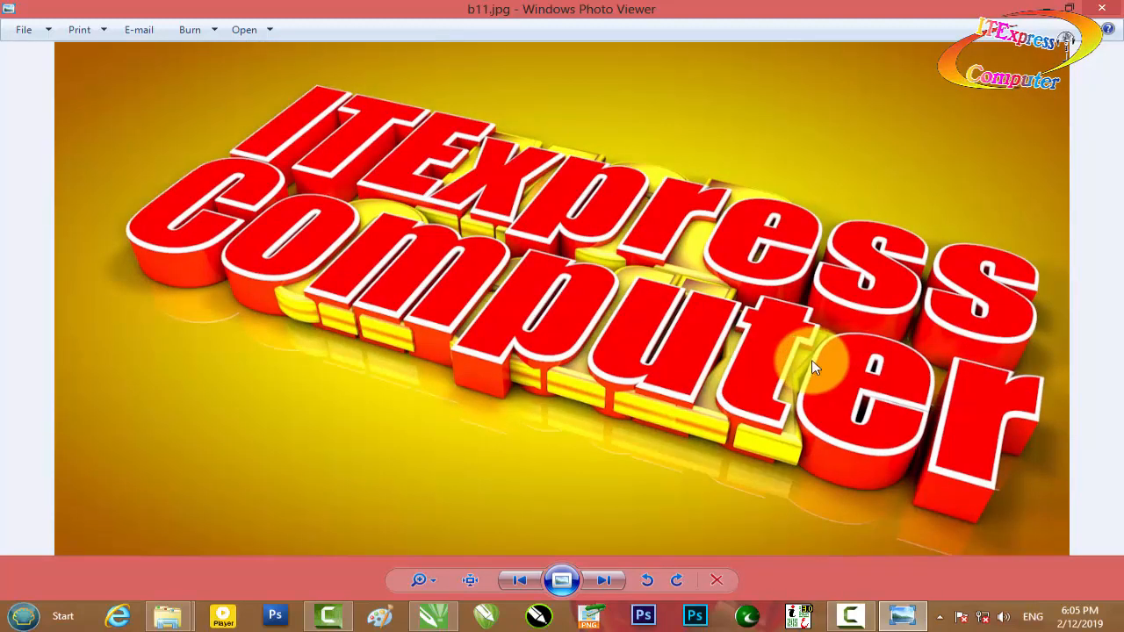
scroll(767, 354, up, 2)
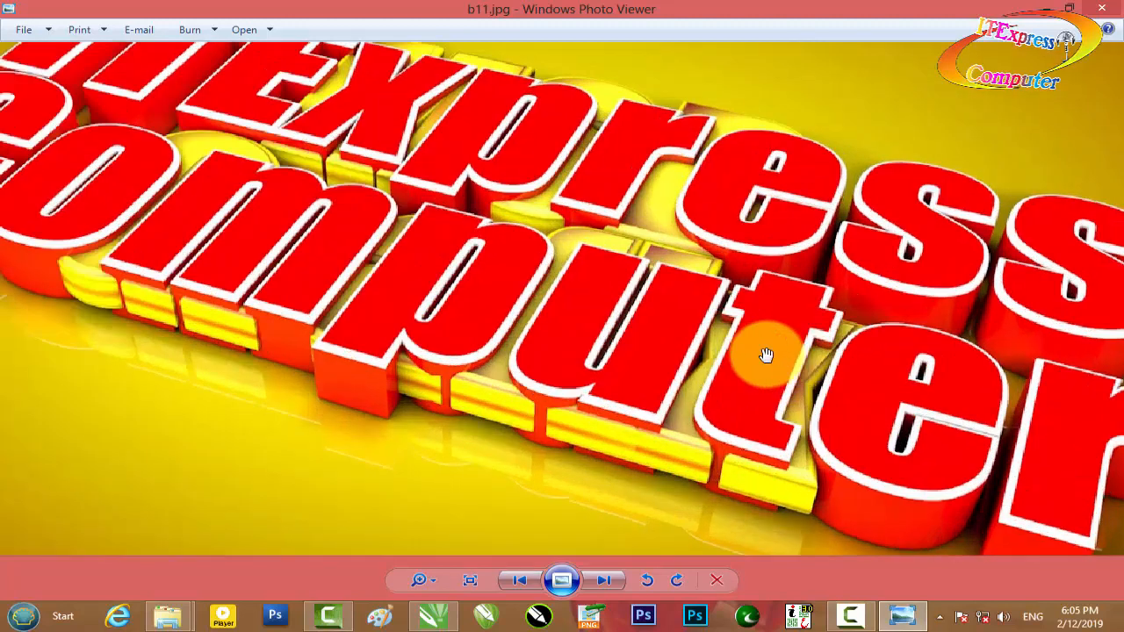
scroll(764, 320, down, 2)
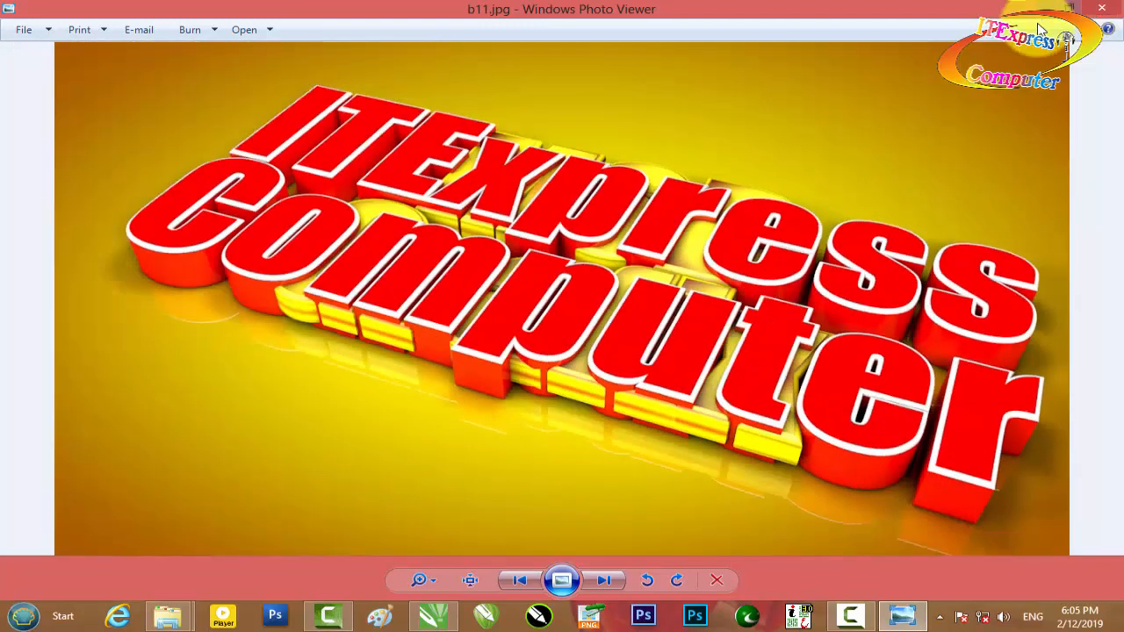
click(1105, 8)
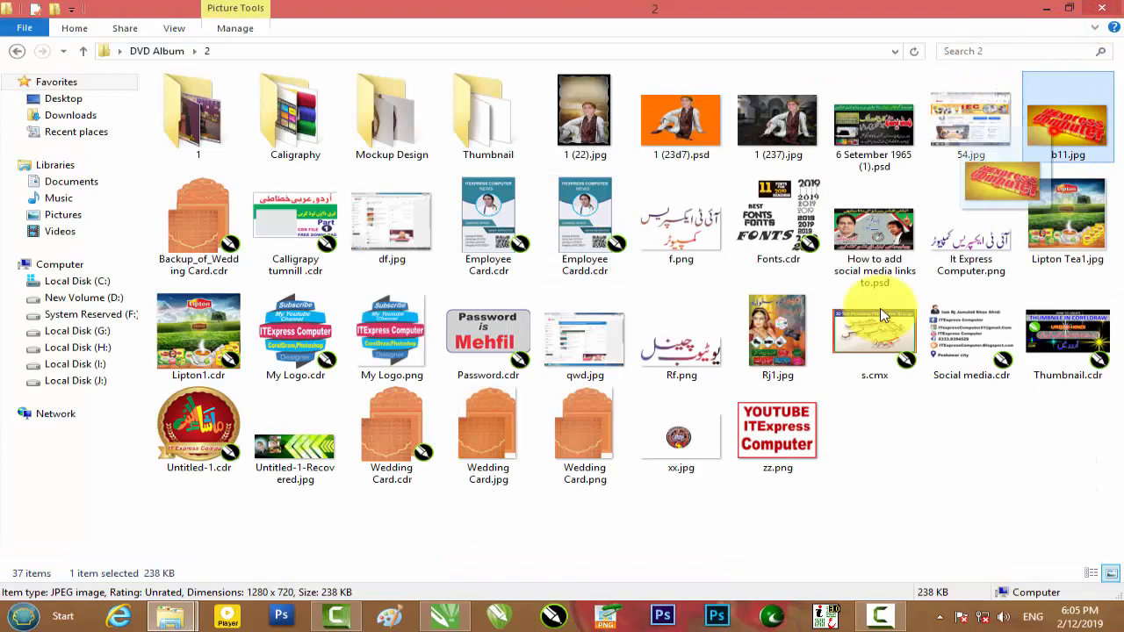
Bring b11.jpg into the CorelDRAW drawing, placing it below and to the right of the page
click(444, 616)
drag(610, 397, 589, 253)
scroll(619, 386, up, 5)
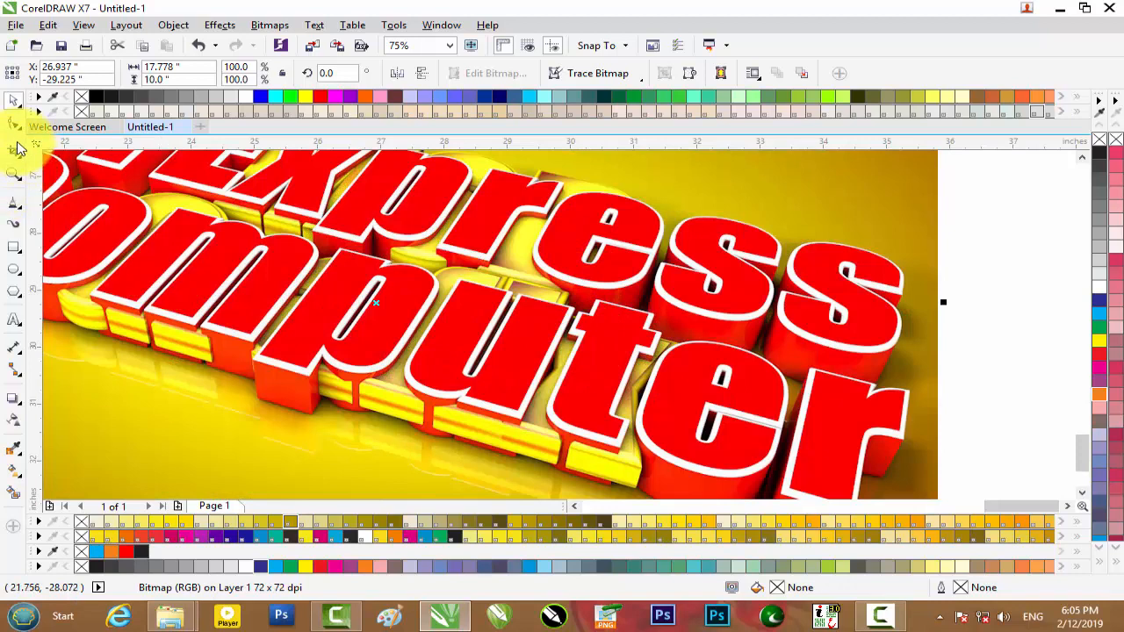
Trace the letter t of "Computer" with straight Polyline segments and close the outline, about 1.65 by 2.42 inches
click(13, 204)
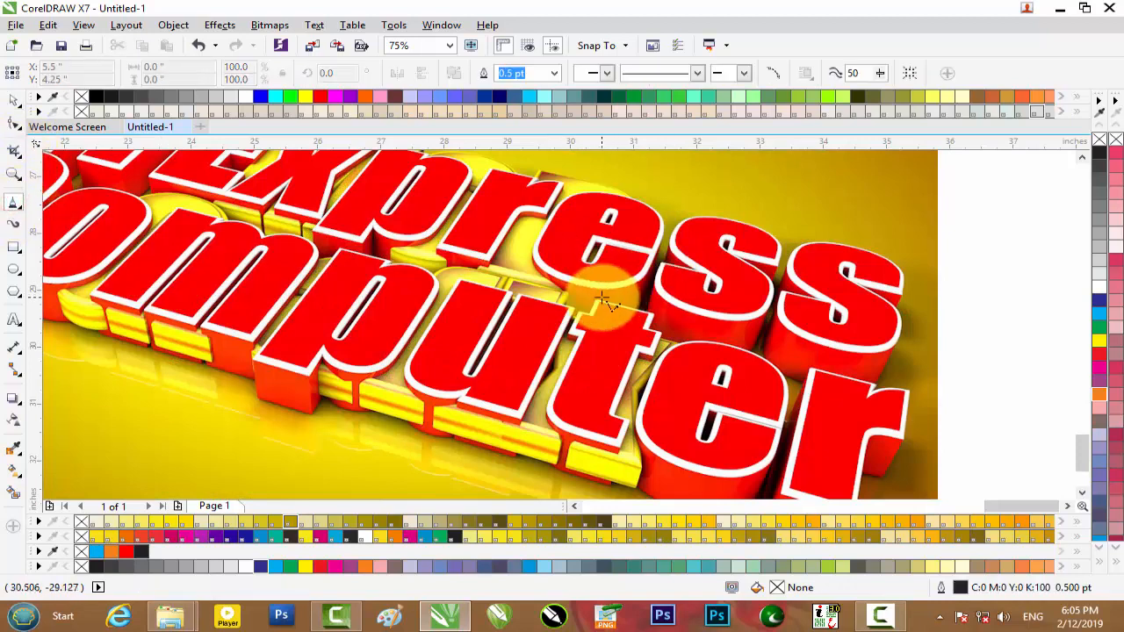
click(601, 302)
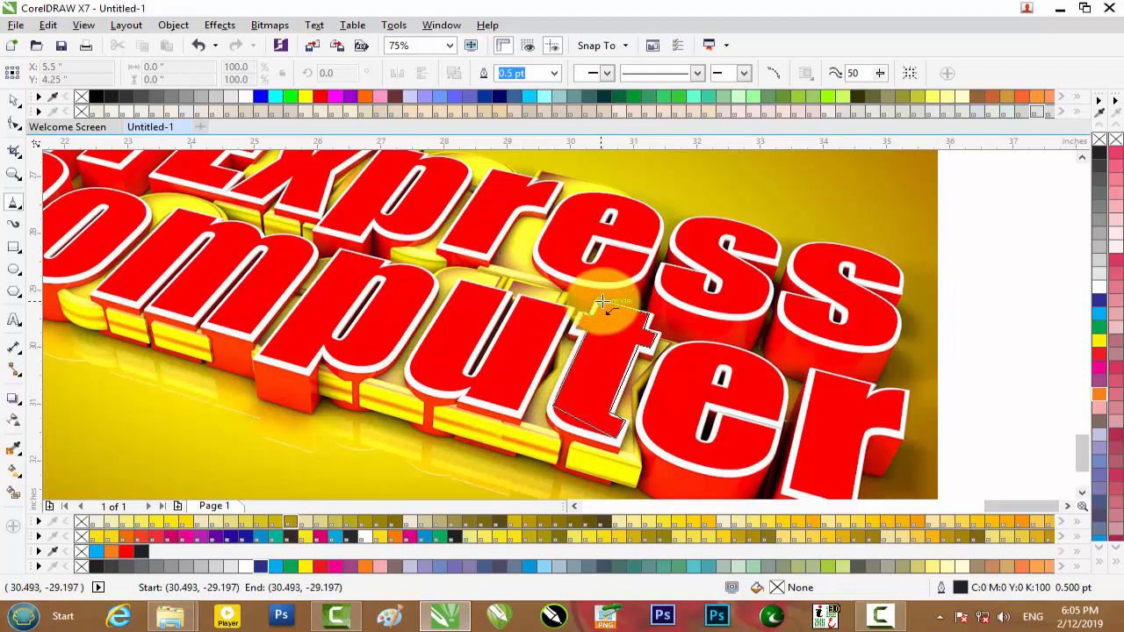
click(600, 300)
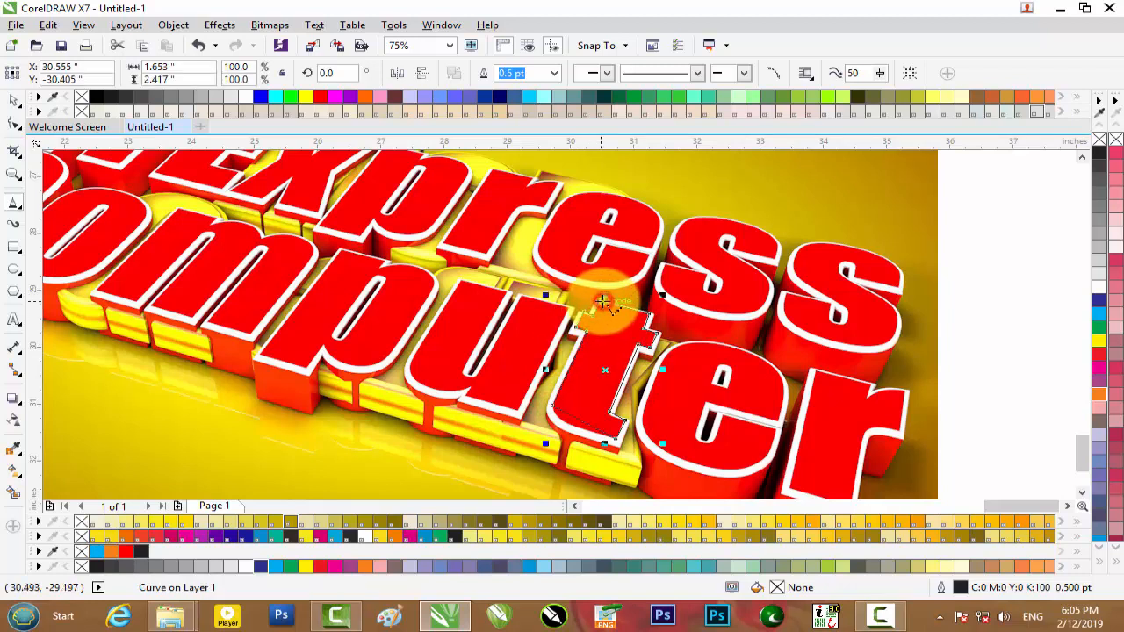
Convert the straight lower-left segment of the traced t to a curve and bend it along the letter's rounded base
click(14, 124)
scroll(575, 421, up, 2)
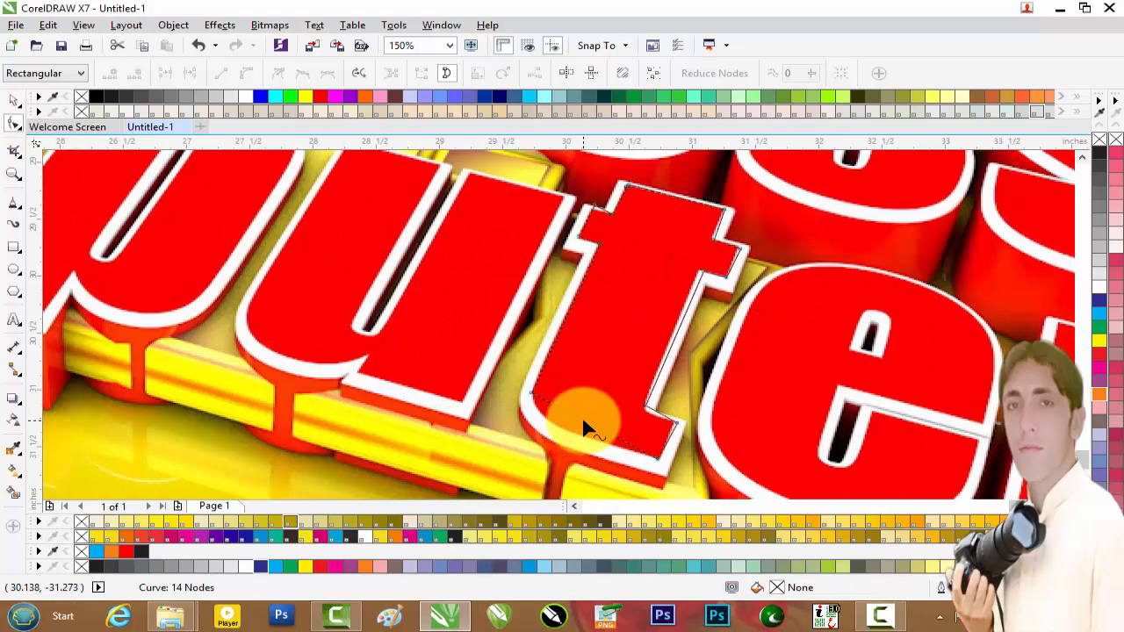
right_click(584, 428)
click(644, 213)
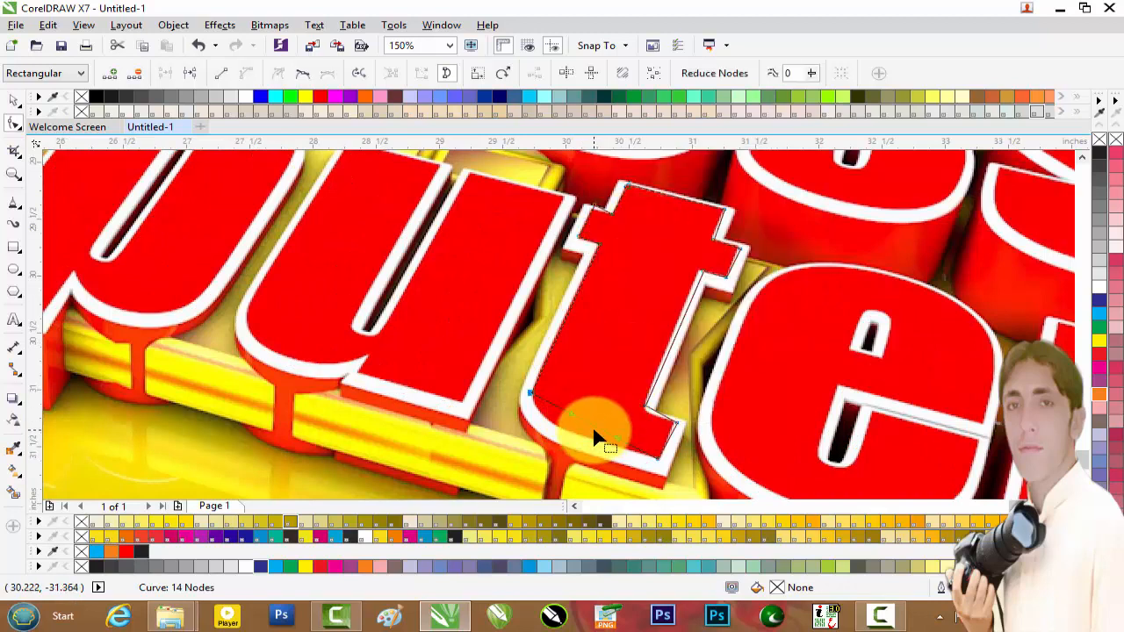
drag(593, 430, 559, 428)
scroll(650, 417, up, 4)
scroll(650, 412, down, 4)
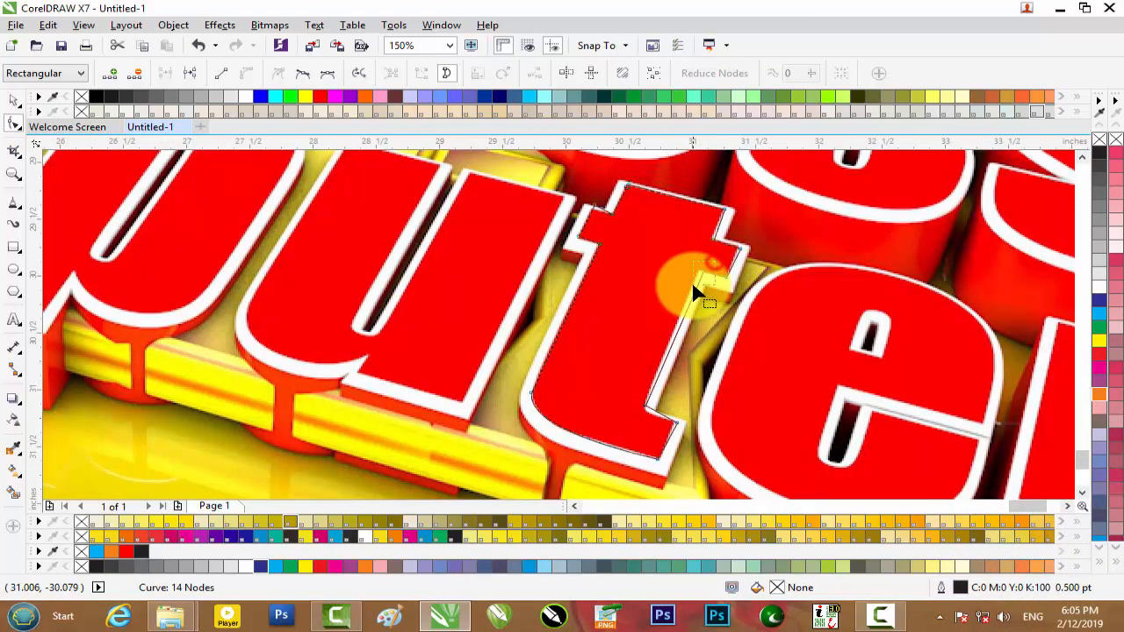
Move the nodes beneath the crossbar's right arm and at the foot's inner corner onto the t's red edge
click(694, 287)
scroll(698, 280, up, 2)
drag(701, 276, 701, 278)
scroll(700, 279, down, 2)
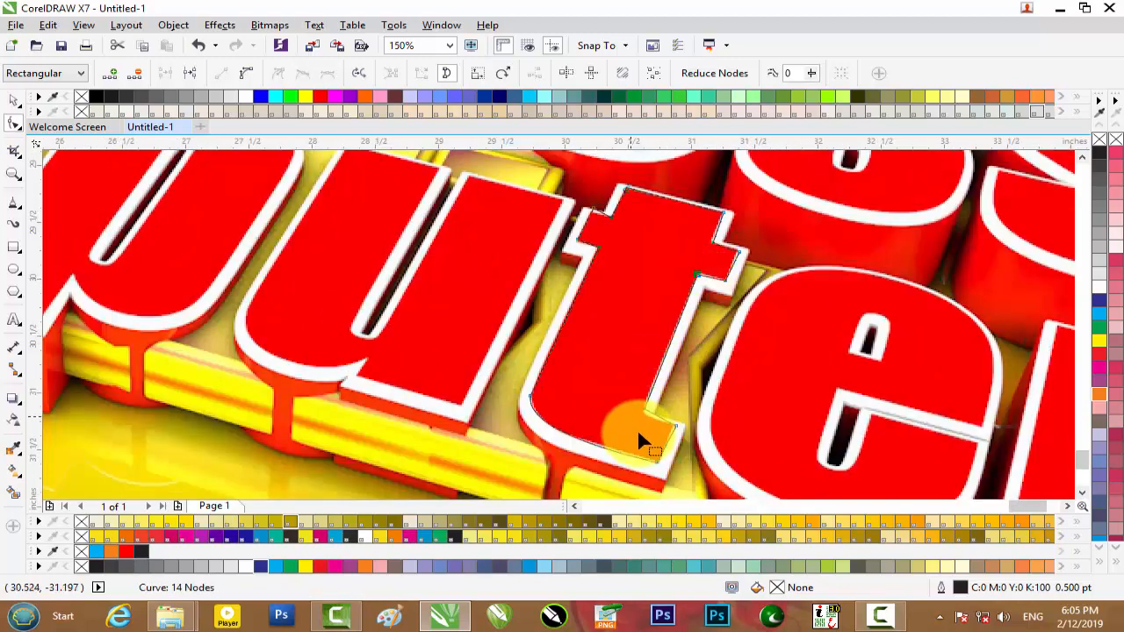
scroll(646, 430, up, 2)
drag(669, 408, 633, 400)
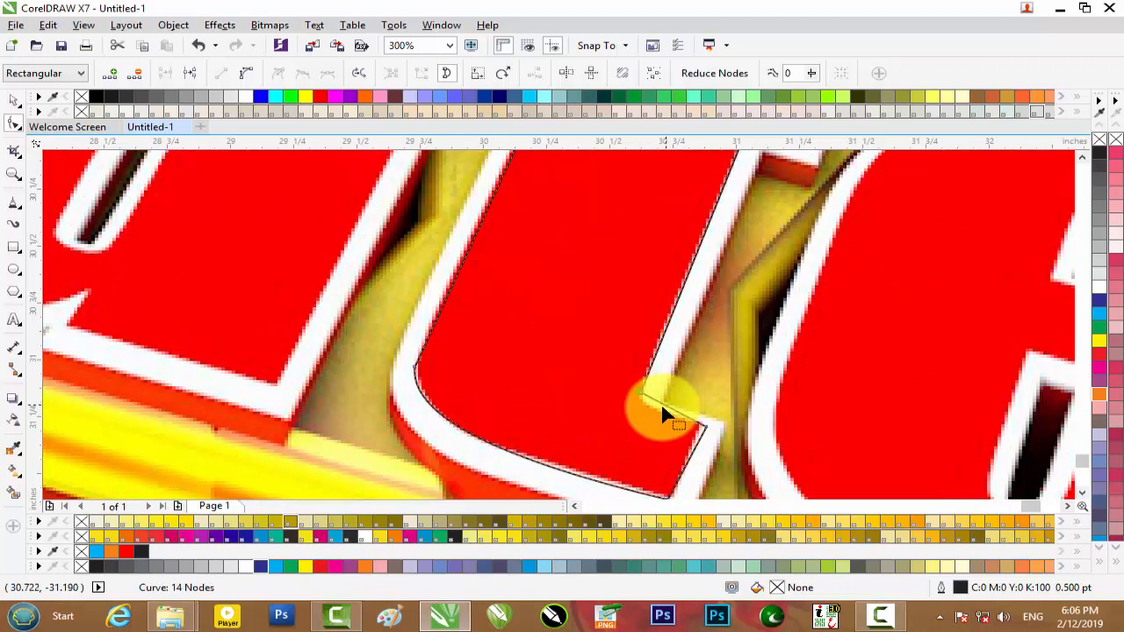
Convert the upper segment of the t's foot to a curve and bend it to match the lettering
right_click(663, 401)
click(716, 195)
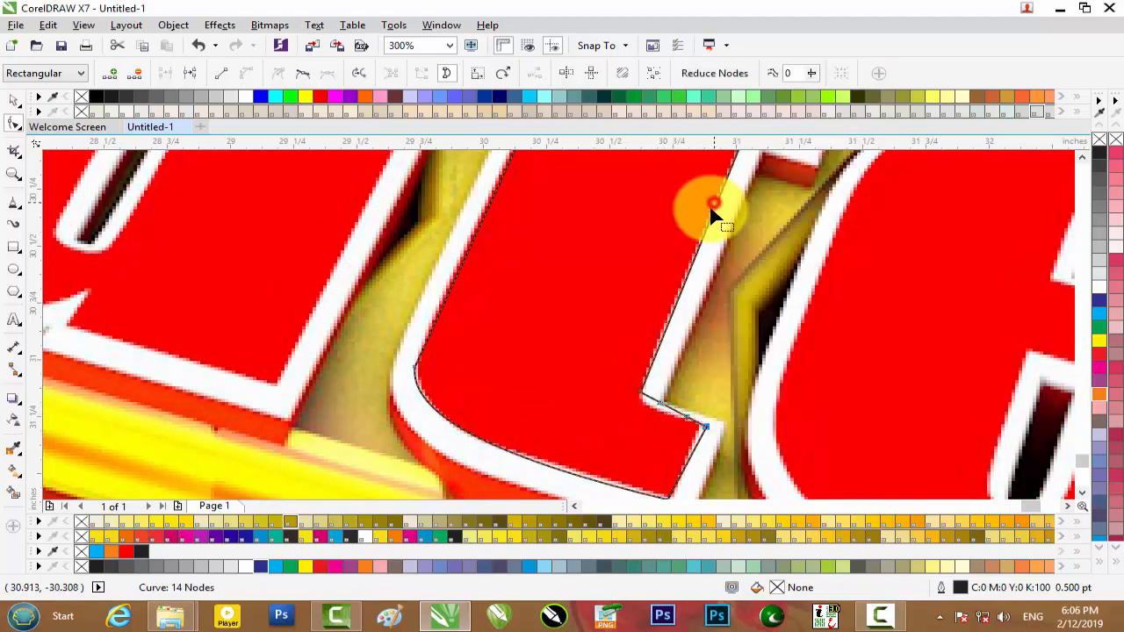
drag(669, 408, 638, 405)
Adjust the upper corner nodes at the right and left ends of the t's crossbar to fit the red edge
scroll(1082, 156, up, 5)
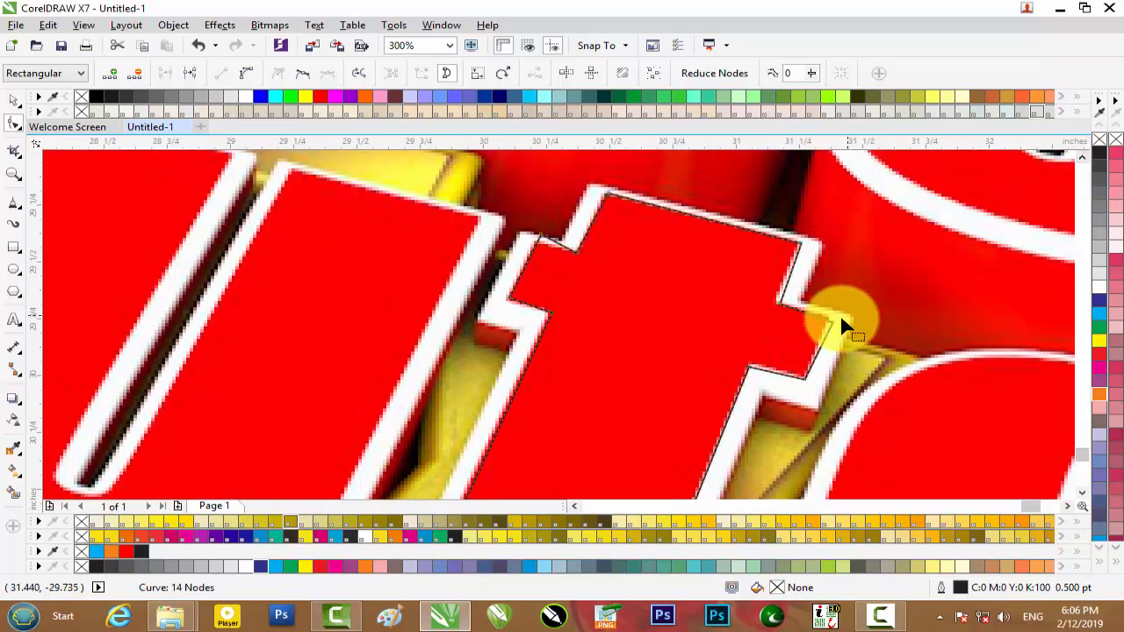
drag(826, 321, 807, 290)
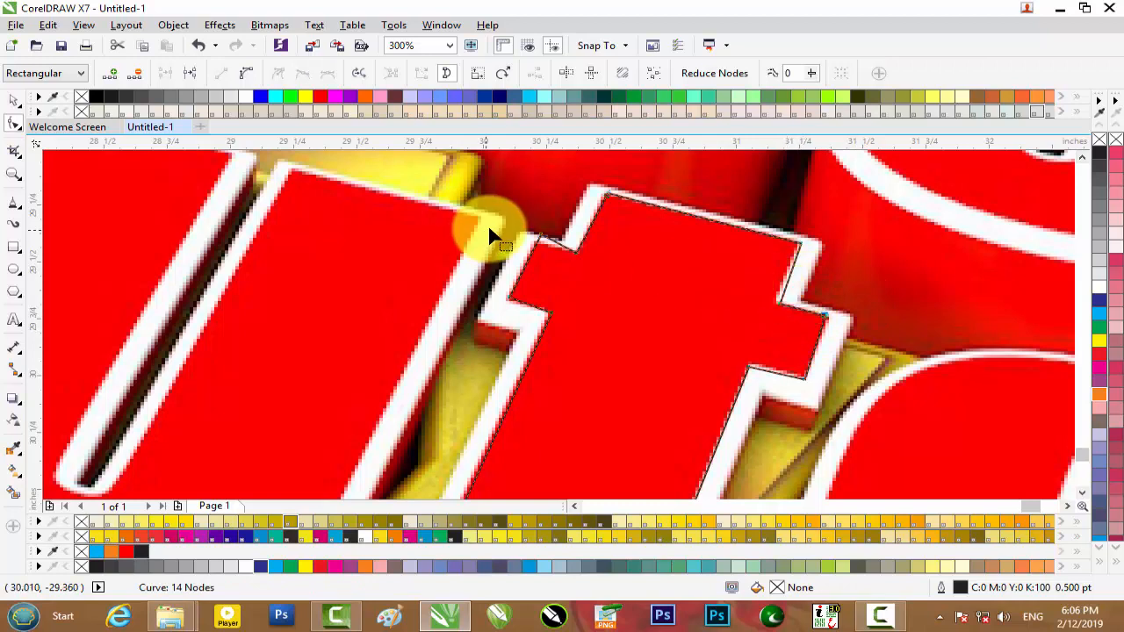
drag(559, 230, 524, 250)
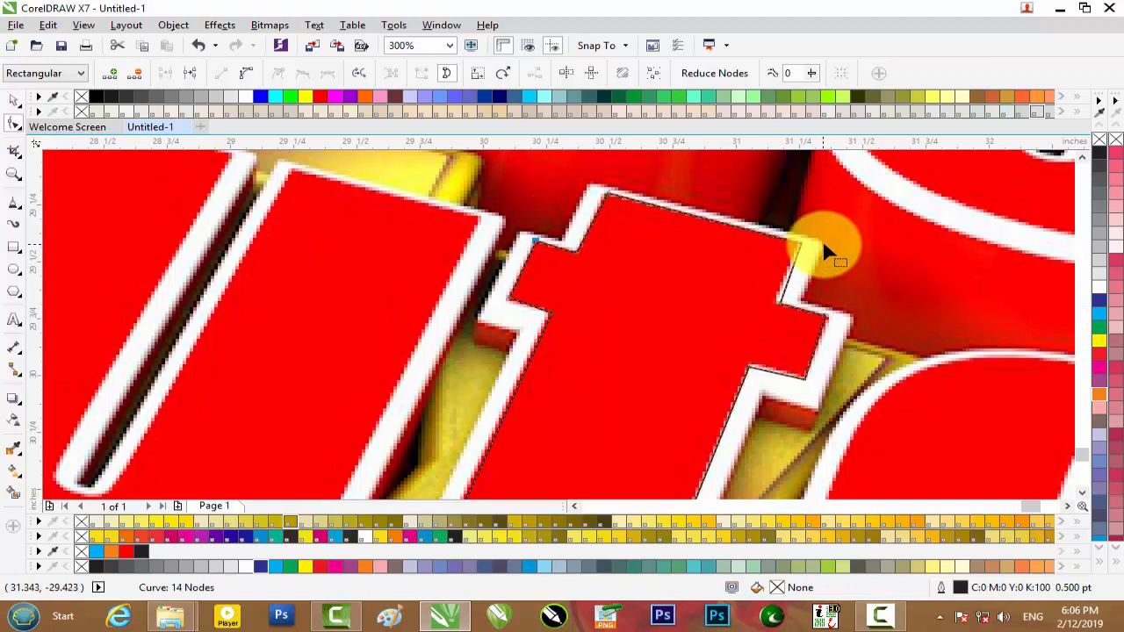
drag(766, 313, 762, 308)
scroll(761, 310, down, 4)
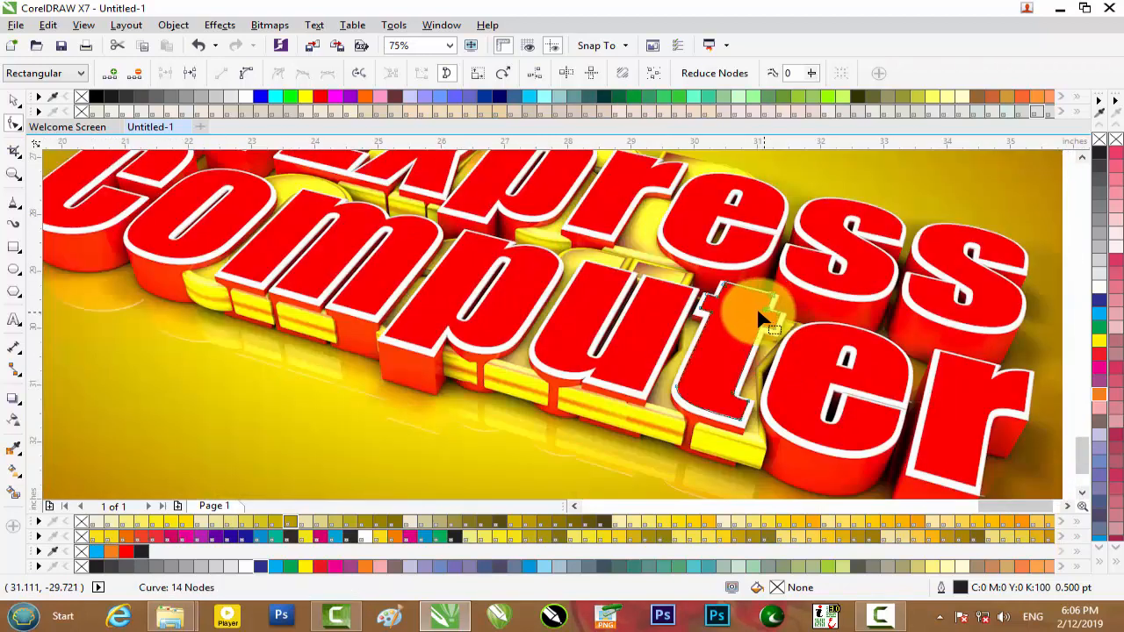
Move the traced t outline off the image onto the empty area to its left
click(14, 100)
scroll(713, 338, down, 2)
drag(713, 338, 238, 348)
click(276, 445)
click(239, 355)
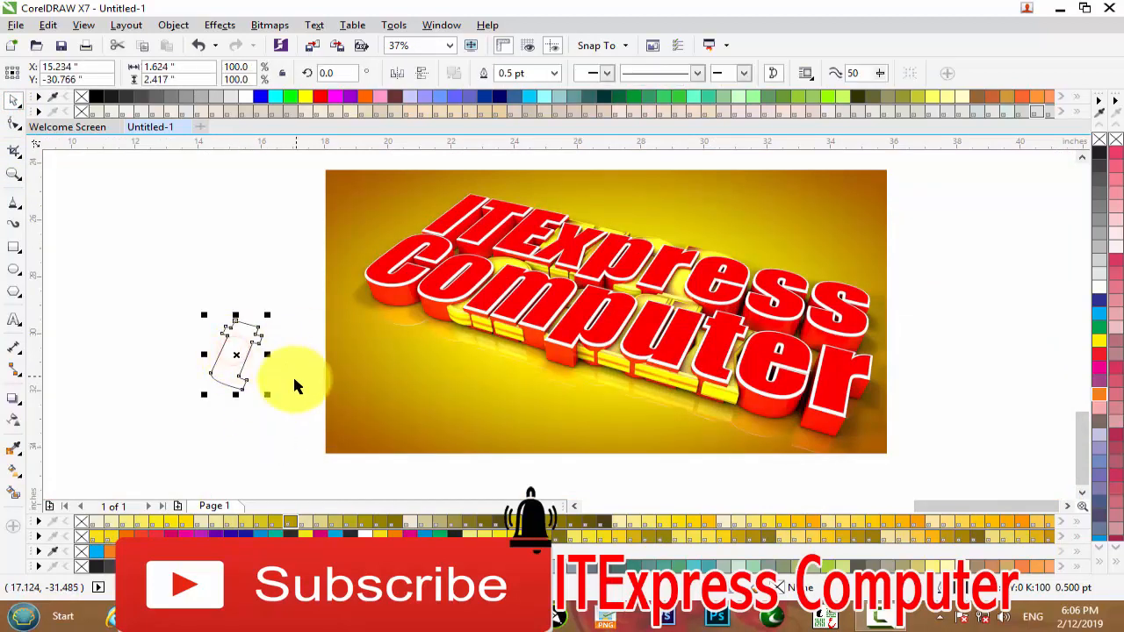
click(293, 378)
Fill the traced t shape with red
scroll(242, 382, up, 2)
scroll(246, 394, down, 1)
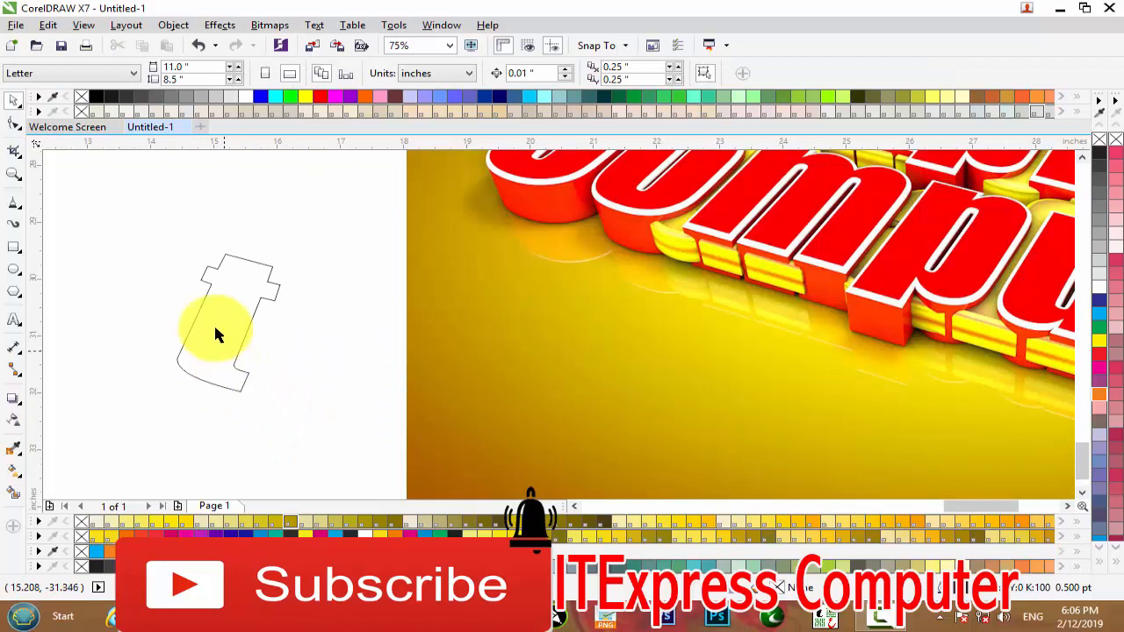
click(216, 321)
click(1099, 355)
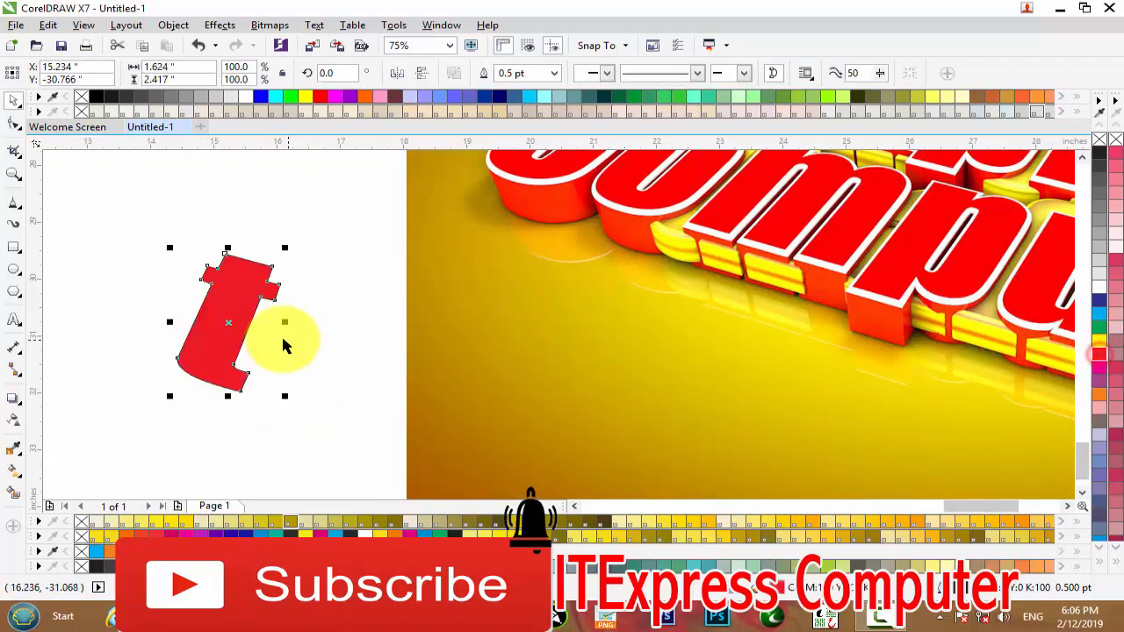